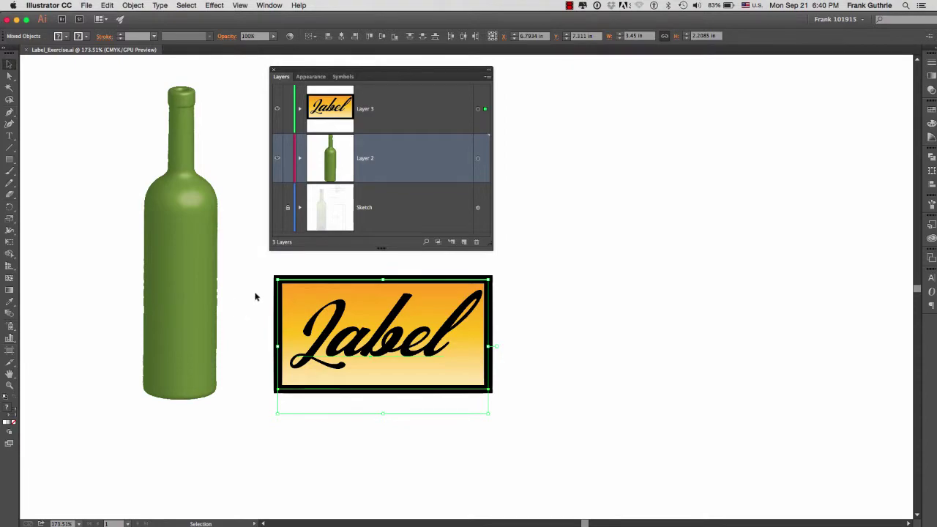
# Expand Layer 3, toggle the Label text and gradient Rectangle off and back on, then collapse it
pyautogui.click(299, 110)
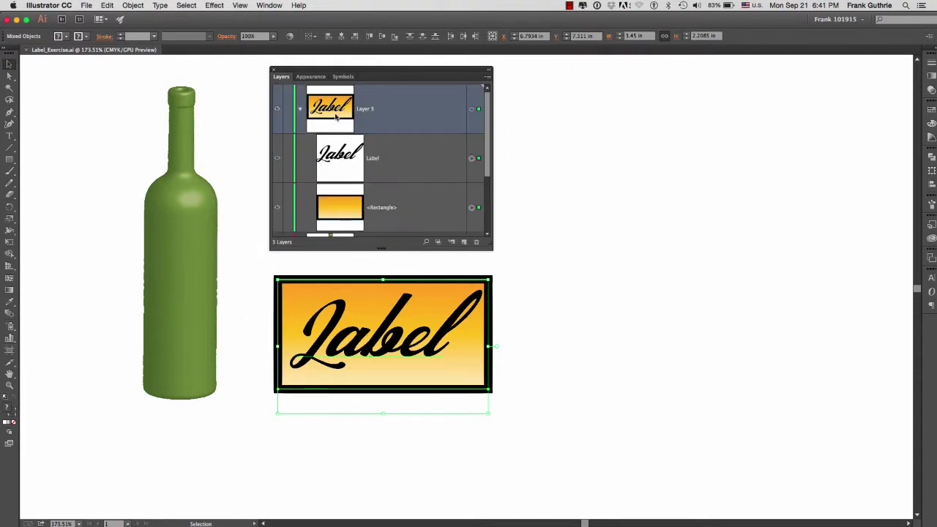
pyautogui.scroll(-1, 486, 187)
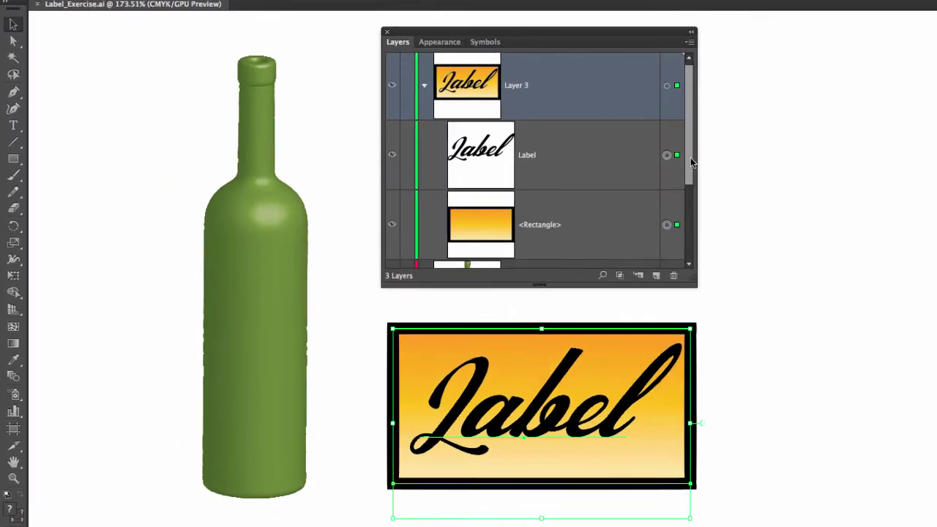
pyautogui.scroll(1, 734, 169)
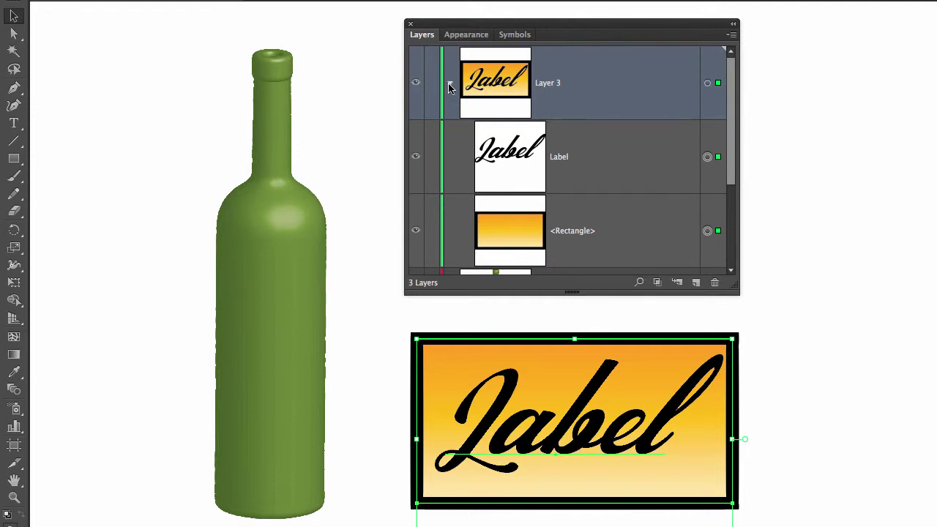
pyautogui.click(415, 158)
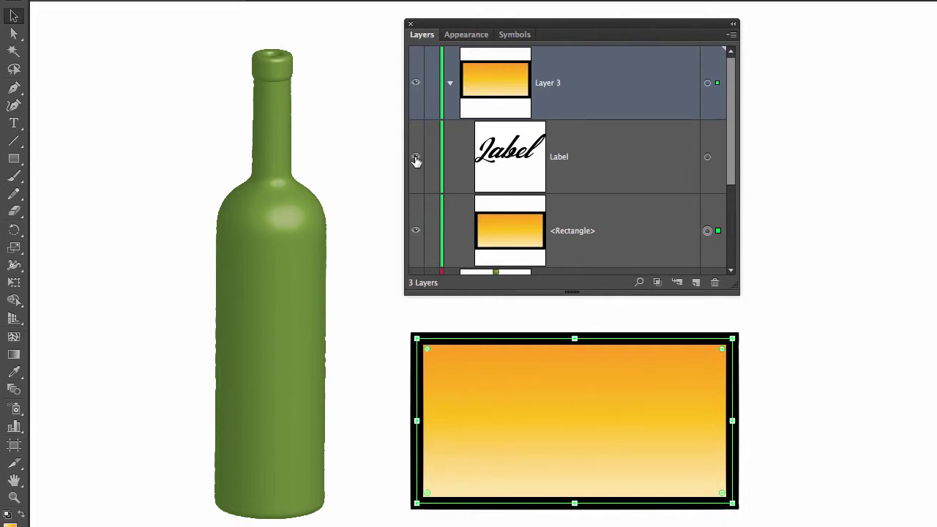
pyautogui.click(415, 158)
pyautogui.click(416, 231)
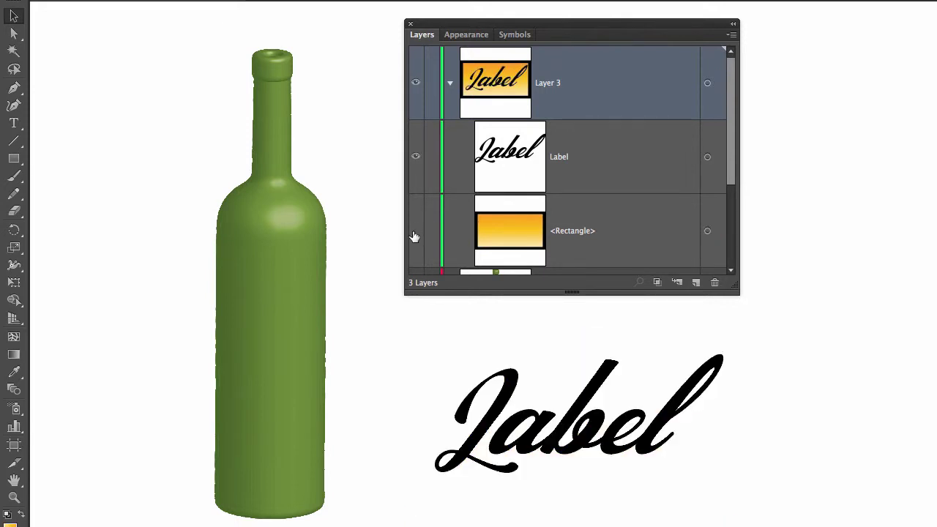
pyautogui.click(415, 232)
pyautogui.click(450, 86)
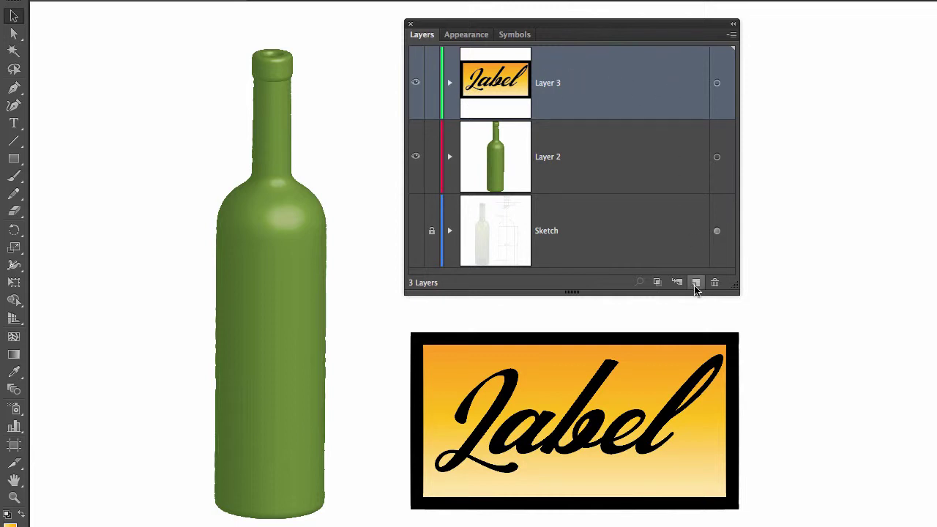
# Duplicate Layer 3, then lock and hide the original layer
pyautogui.moveTo(675, 85); pyautogui.dragTo(699, 282)
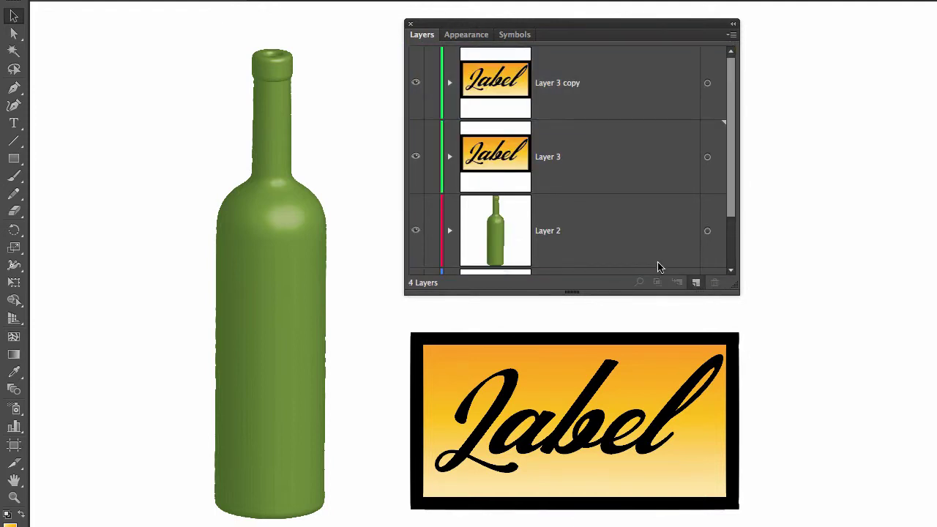
pyautogui.click(431, 157)
pyautogui.click(415, 158)
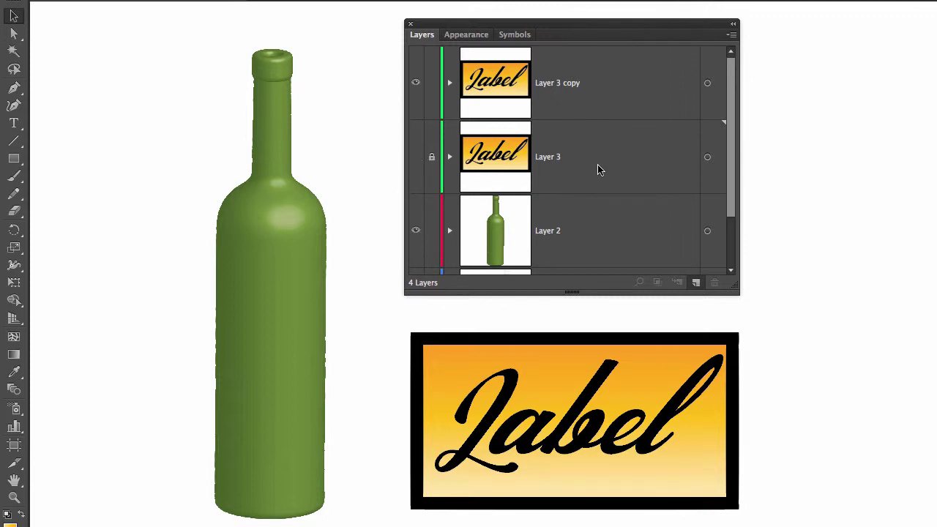
# Rename the original layer 'original Label' and the copy 'Symbol'
pyautogui.click(543, 161)
pyautogui.doubleClick(543, 161)
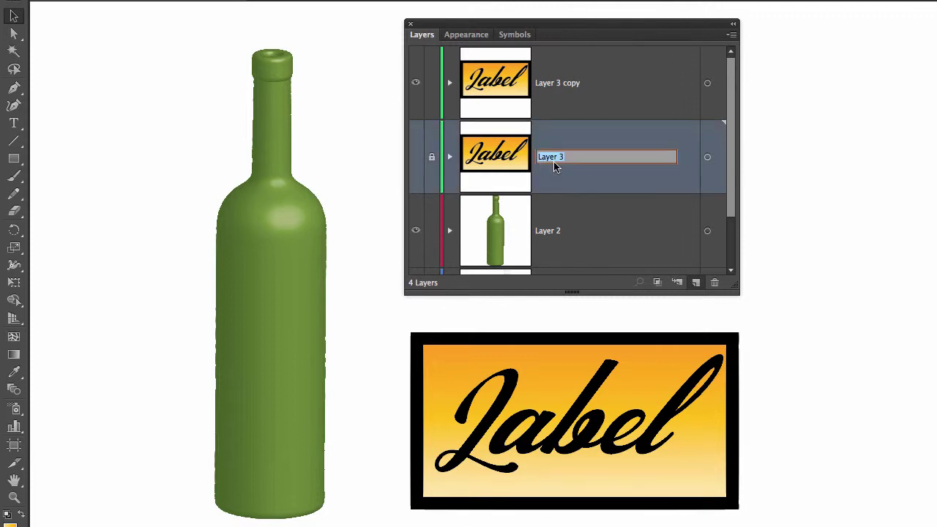
pyautogui.write('original Label')
pyautogui.press('Return')
pyautogui.doubleClick(557, 83)
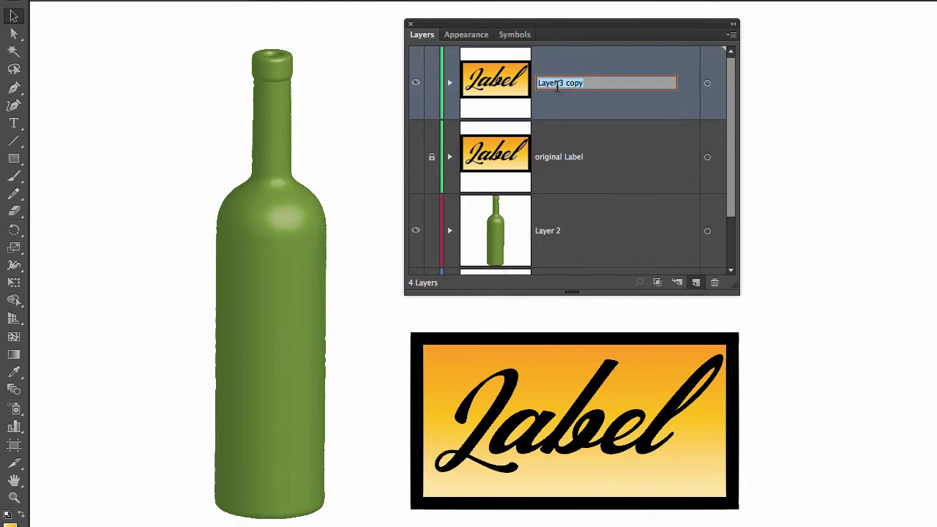
pyautogui.write('Symbol')
pyautogui.press('Return')
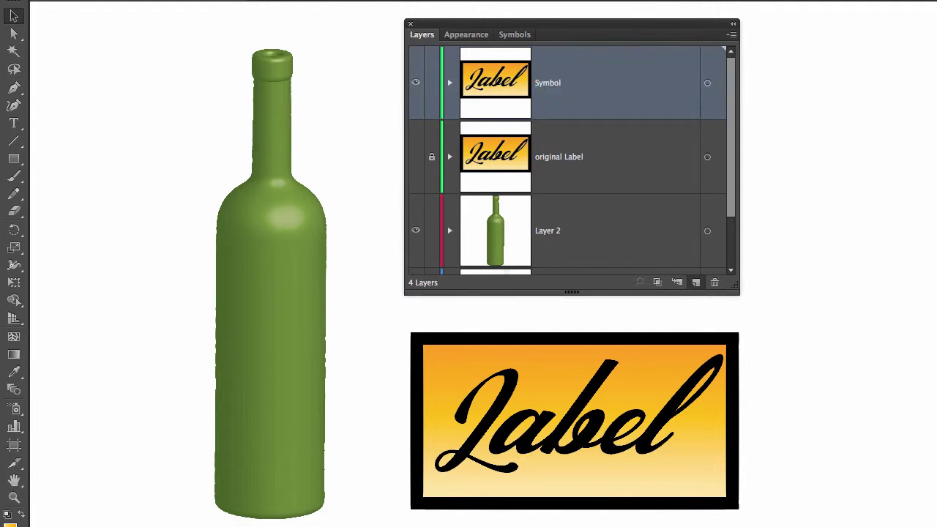
# Check the bottle path's 3D Revolve in Appearance, then show Symbols and marquee-select the label artwork
pyautogui.click(472, 39)
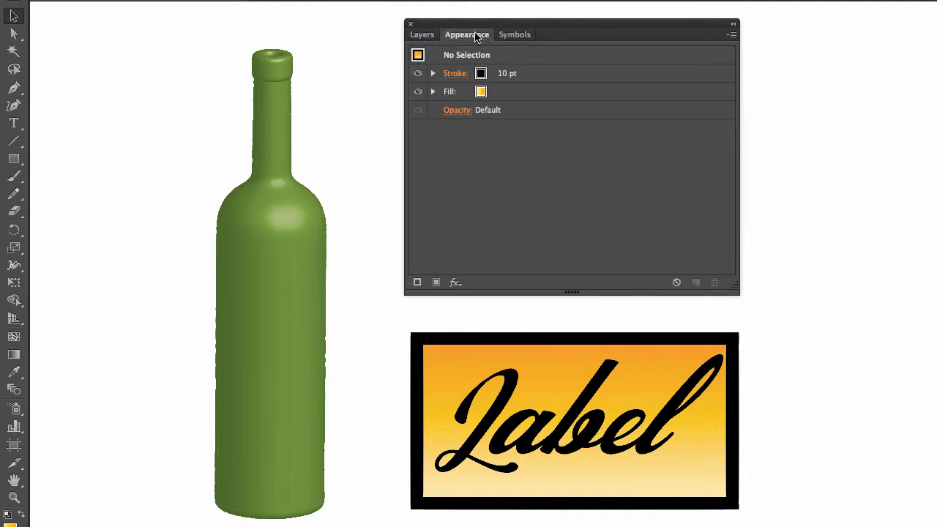
pyautogui.click(12, 38)
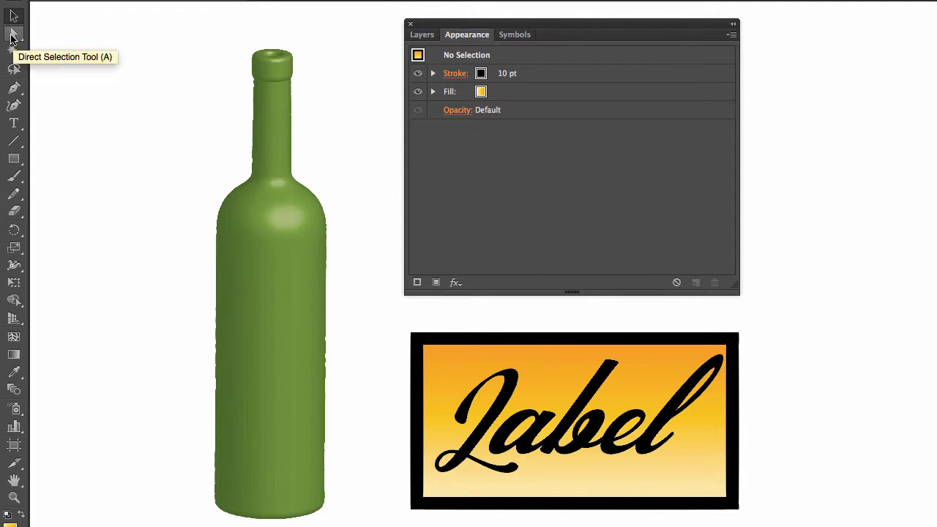
pyautogui.moveTo(163, 29); pyautogui.dragTo(353, 521)
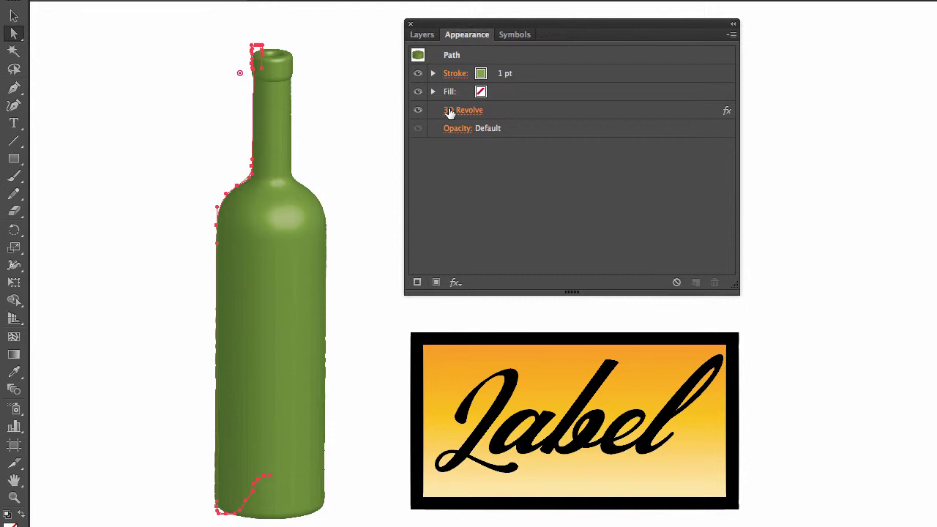
pyautogui.click(515, 35)
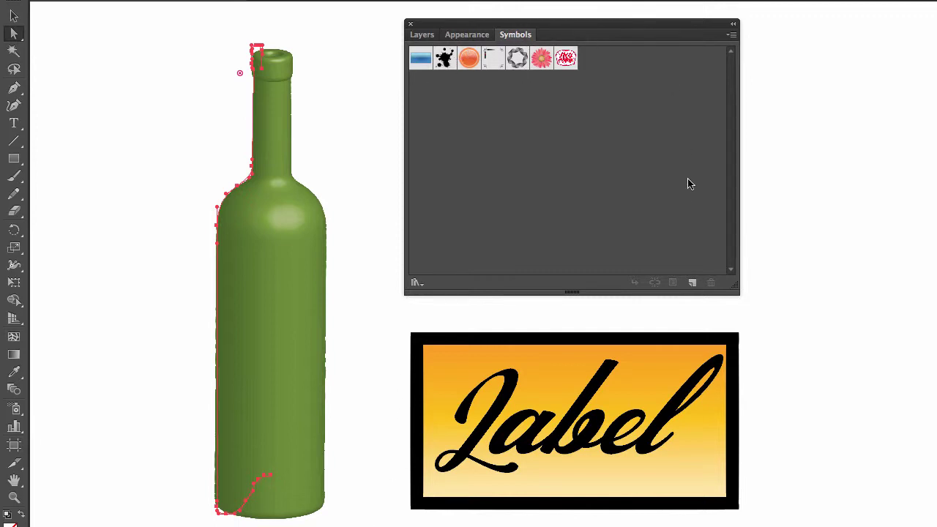
pyautogui.moveTo(390, 306); pyautogui.dragTo(737, 493)
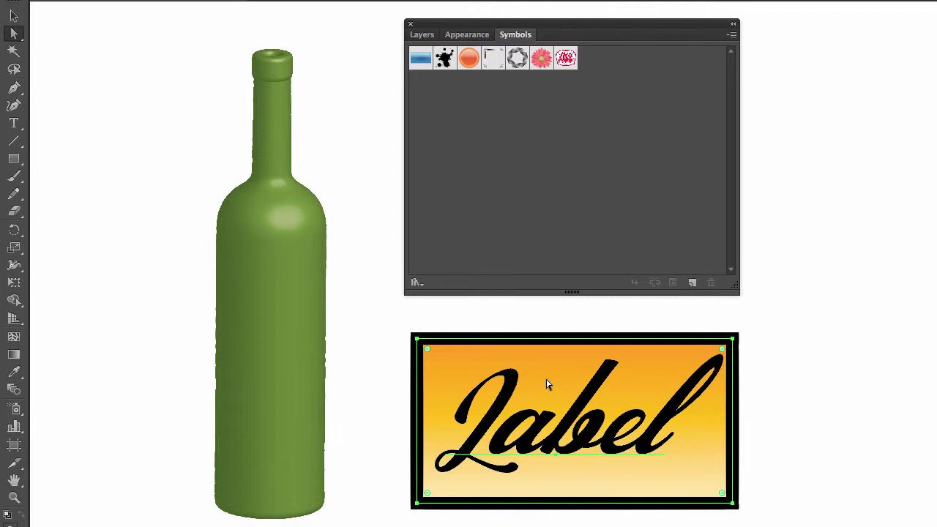
# Create a new Graphic symbol named Label_1 from the selected label artwork
pyautogui.click(692, 284)
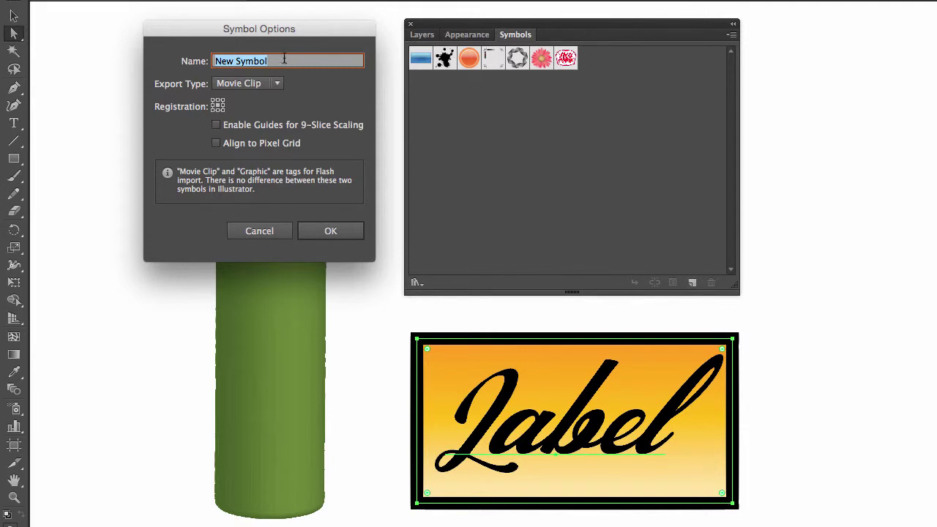
pyautogui.write('Label_1')
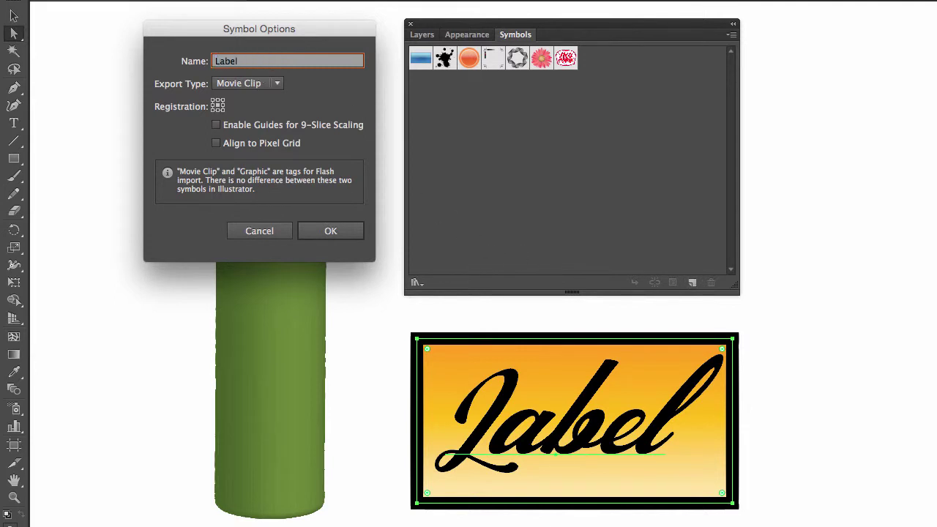
pyautogui.click(253, 85)
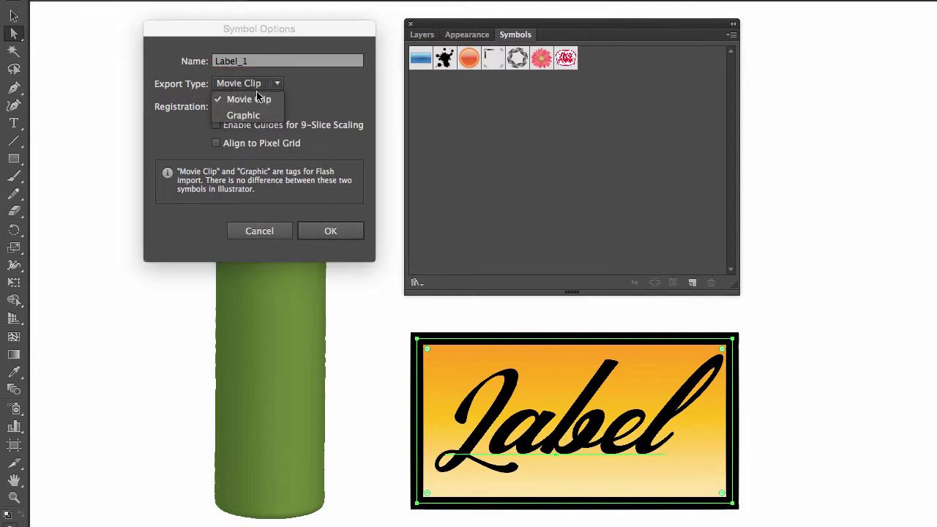
pyautogui.click(258, 114)
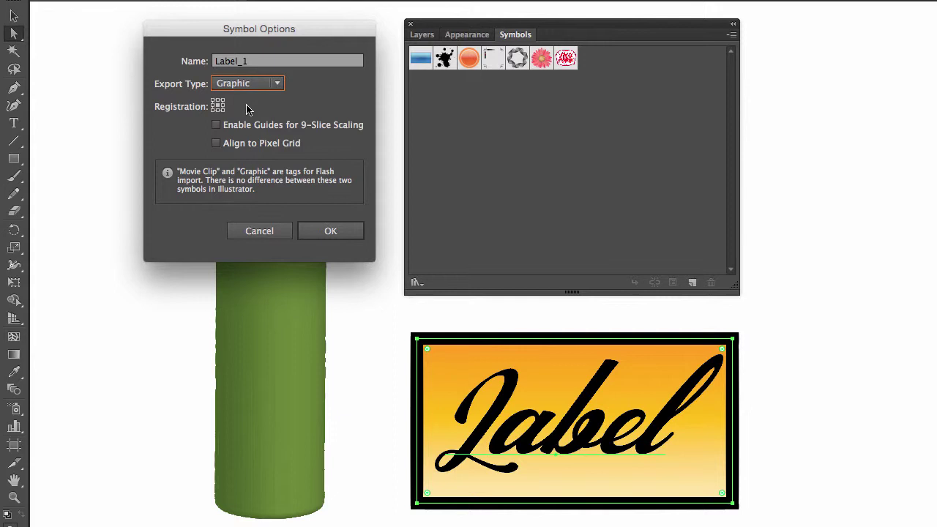
pyautogui.click(331, 231)
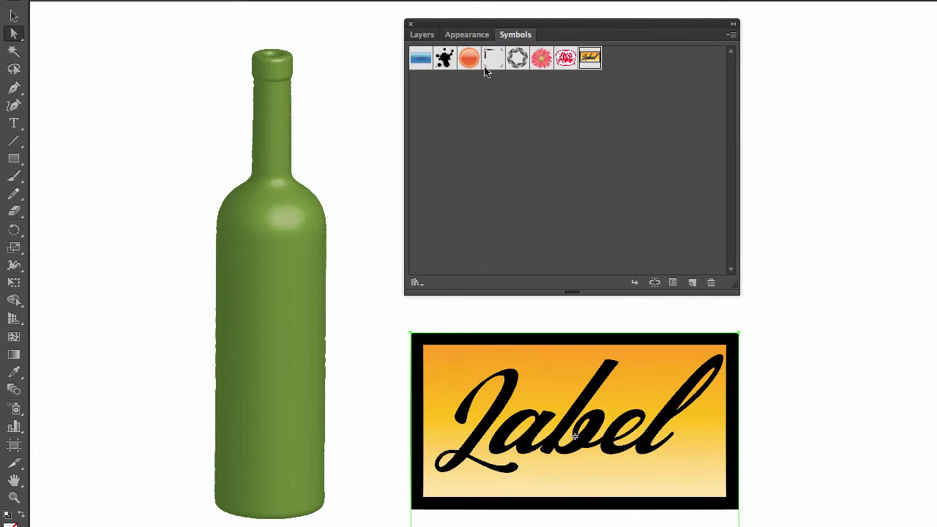
# In the Layers panel, hide the Symbol layer and make the locked original Label layer visible
pyautogui.click(422, 37)
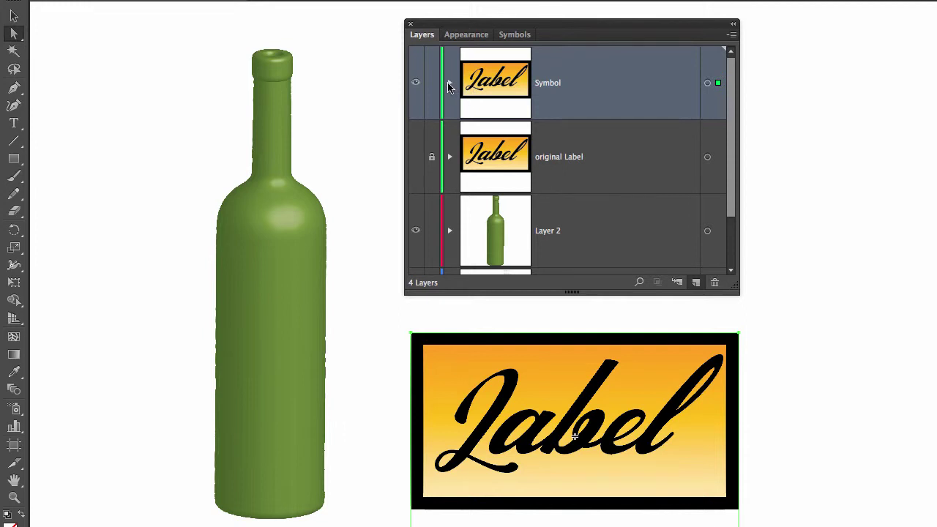
pyautogui.click(450, 83)
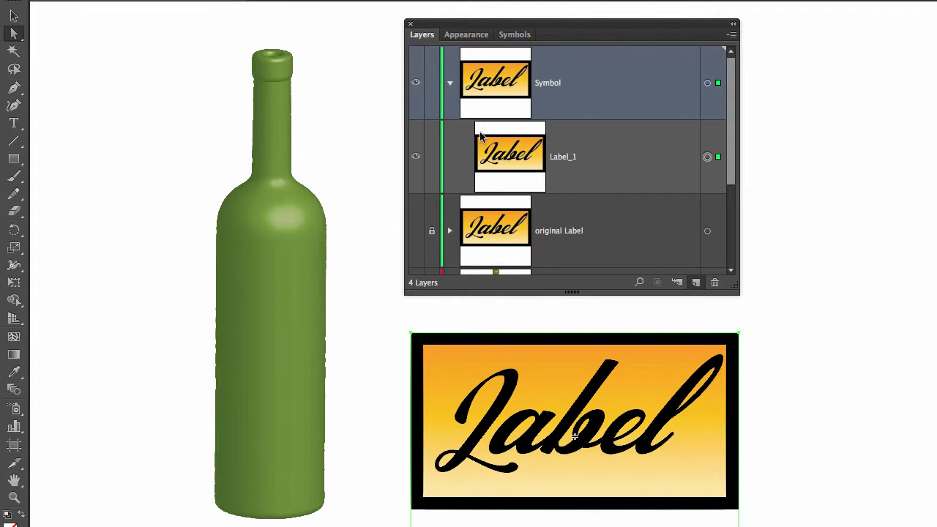
pyautogui.click(450, 84)
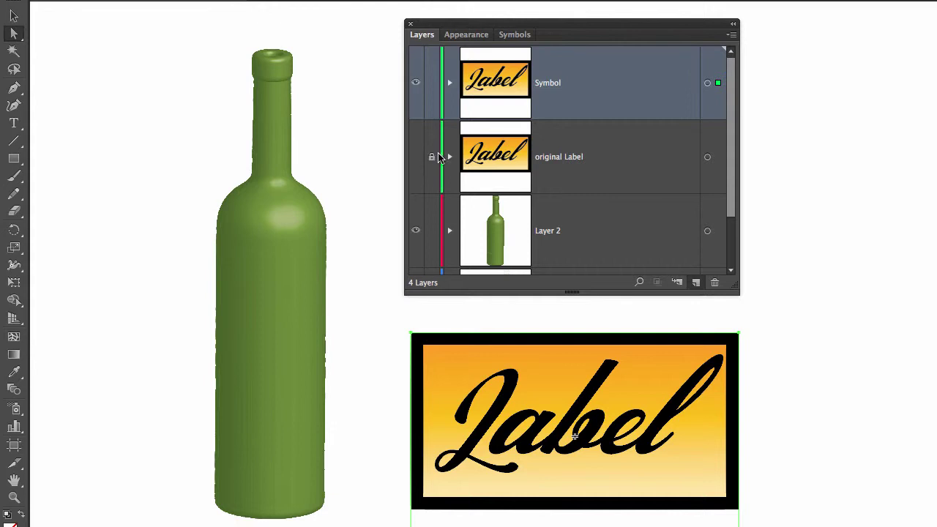
pyautogui.click(416, 83)
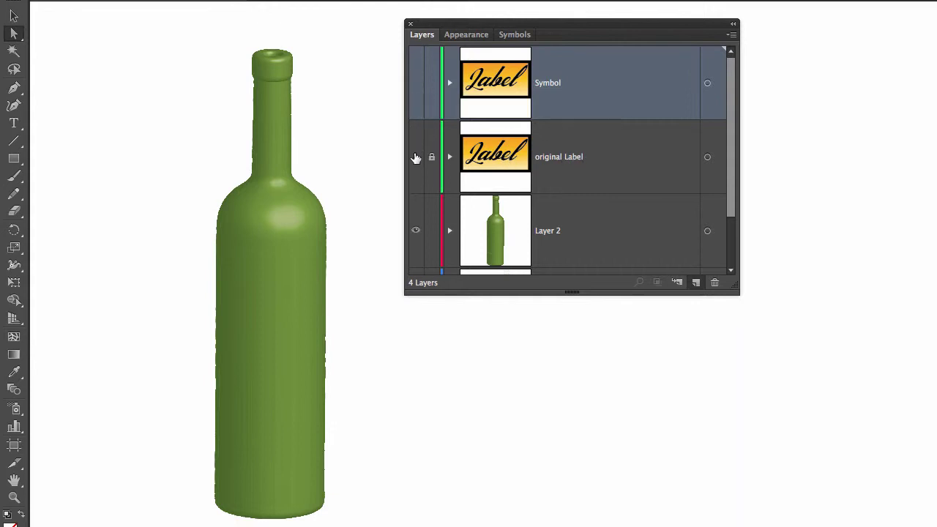
pyautogui.click(415, 159)
pyautogui.click(450, 157)
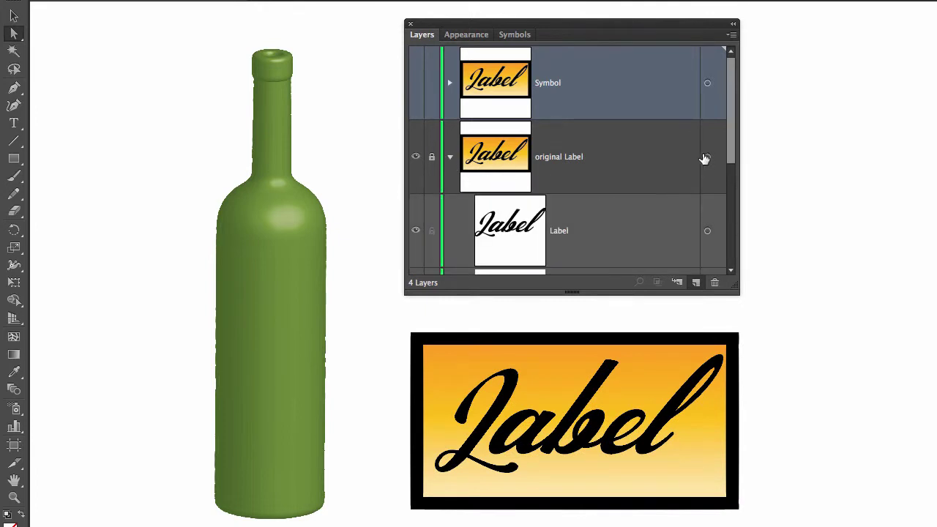
pyautogui.moveTo(725, 121); pyautogui.dragTo(724, 158)
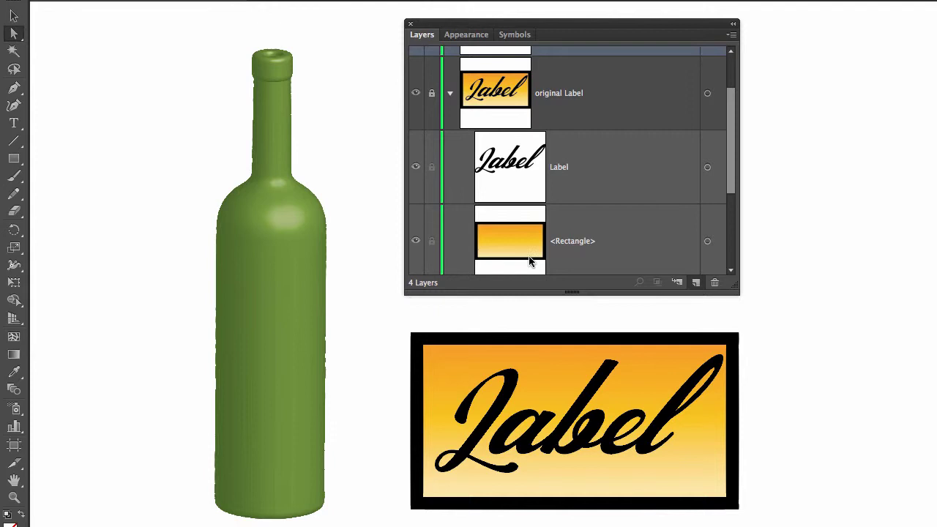
pyautogui.click(450, 93)
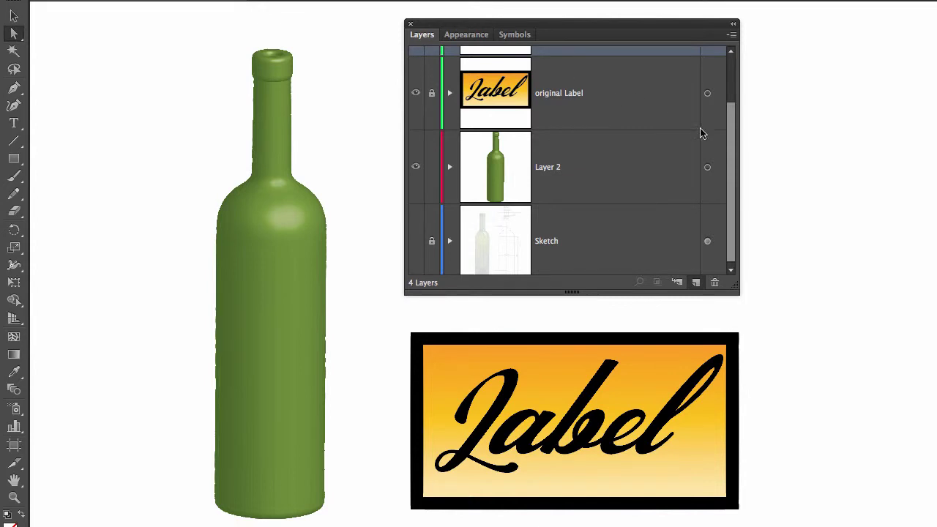
pyautogui.scroll(3, 726, 145)
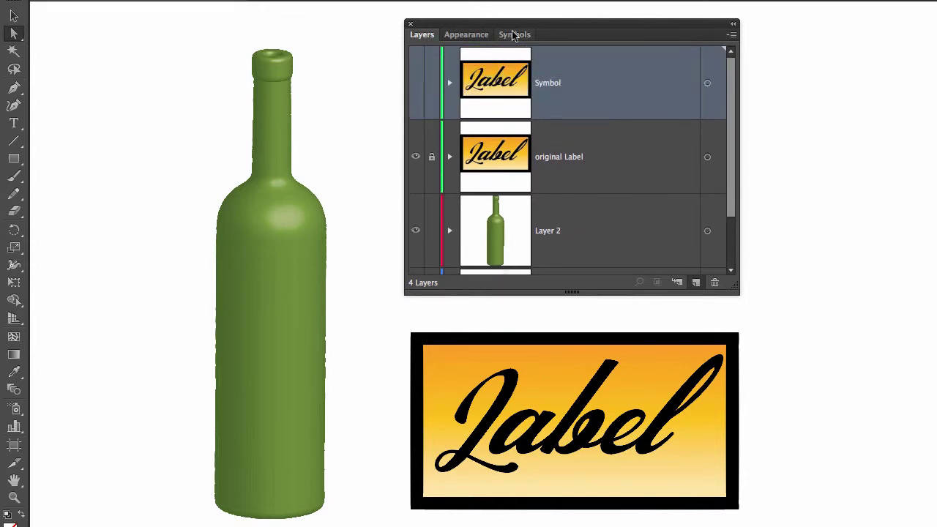
# Select the bottle's profile path with the Appearance panel showing its 3D Revolve, stroke and fill
pyautogui.click(514, 35)
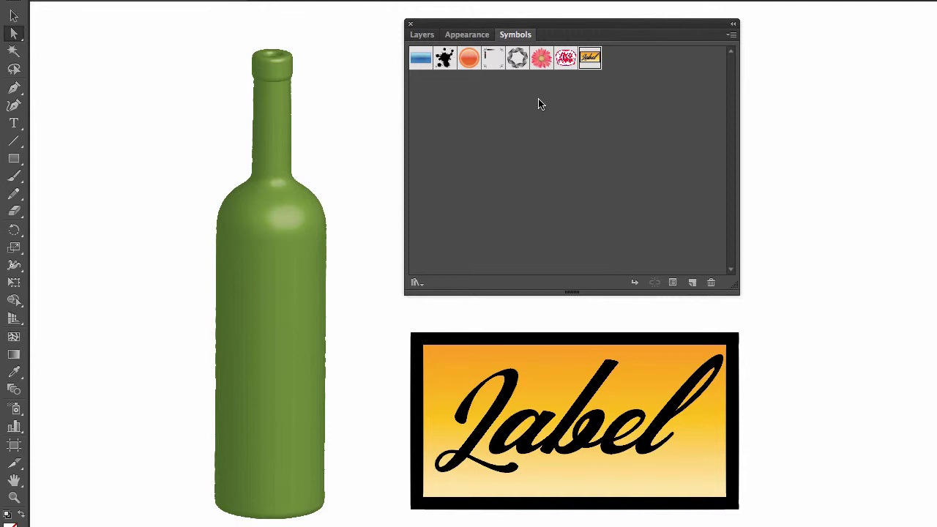
pyautogui.click(423, 37)
pyautogui.click(466, 35)
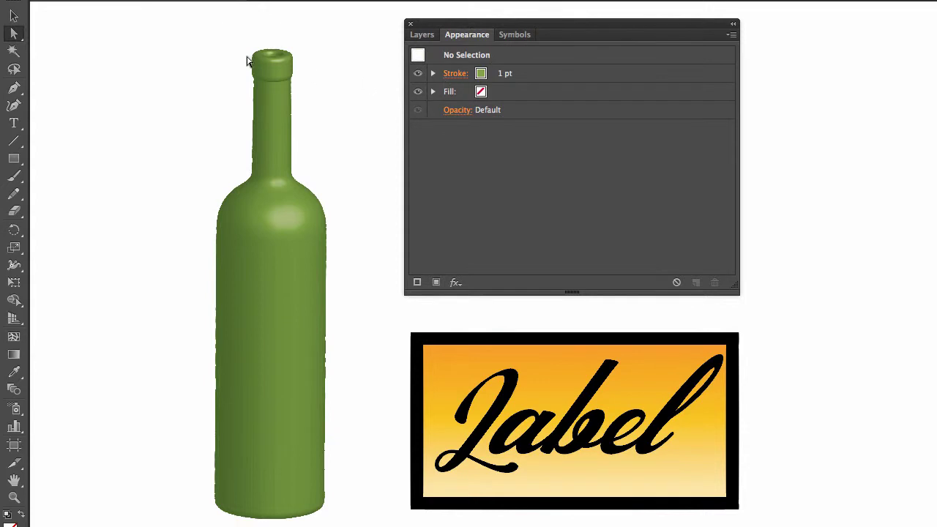
pyautogui.moveTo(161, 22); pyautogui.dragTo(363, 525)
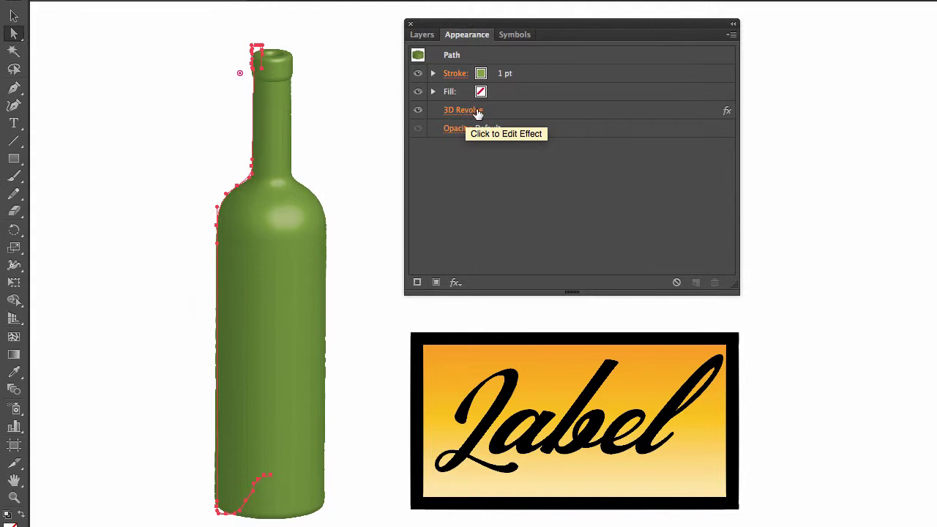
# Reopen the bottle's 3D Revolve Options with Preview on and launch Map Art
pyautogui.click(474, 112)
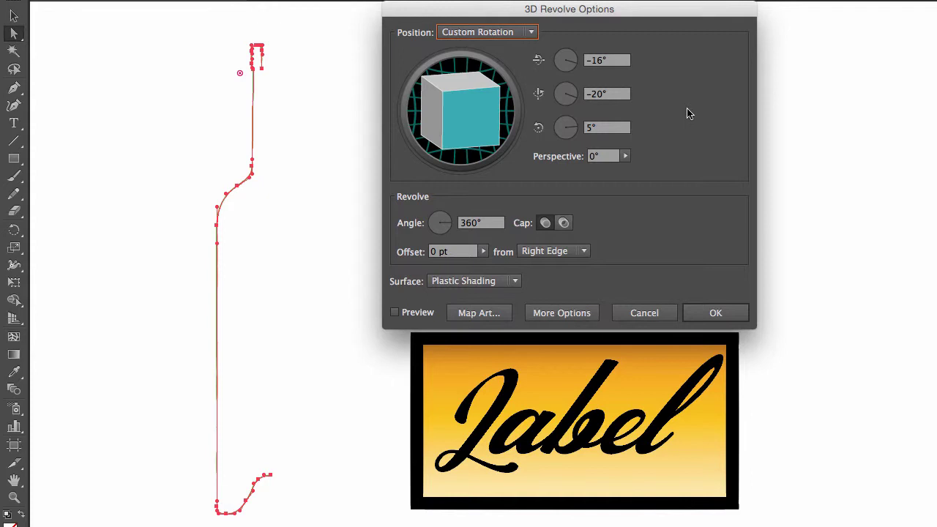
pyautogui.click(394, 313)
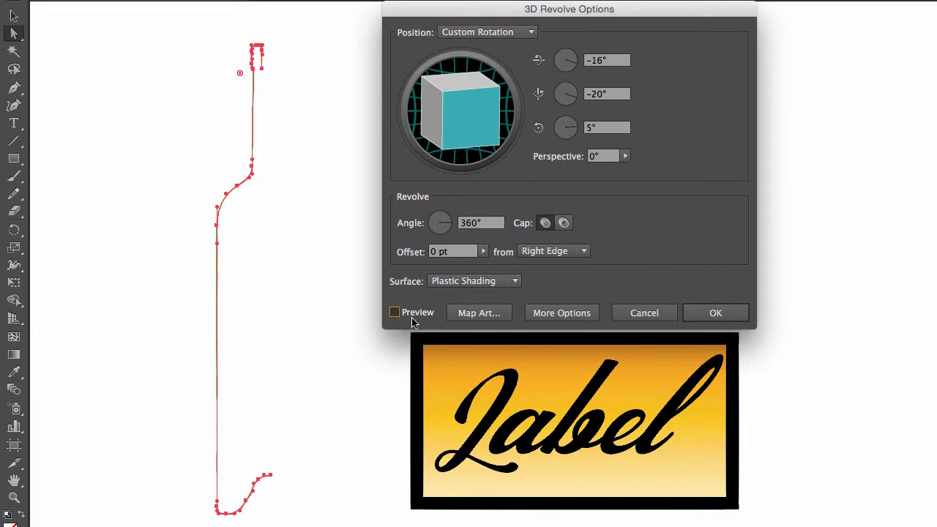
pyautogui.click(486, 316)
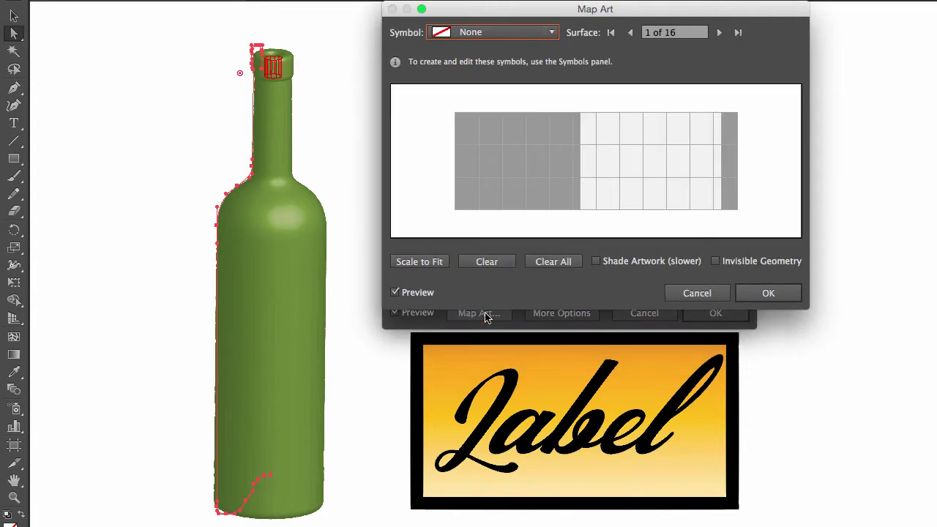
pyautogui.click(499, 33)
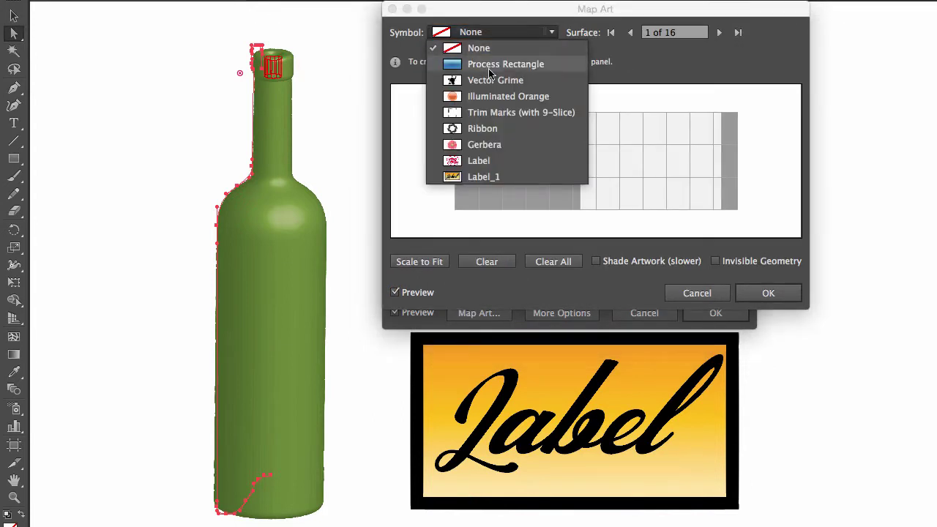
pyautogui.click(481, 179)
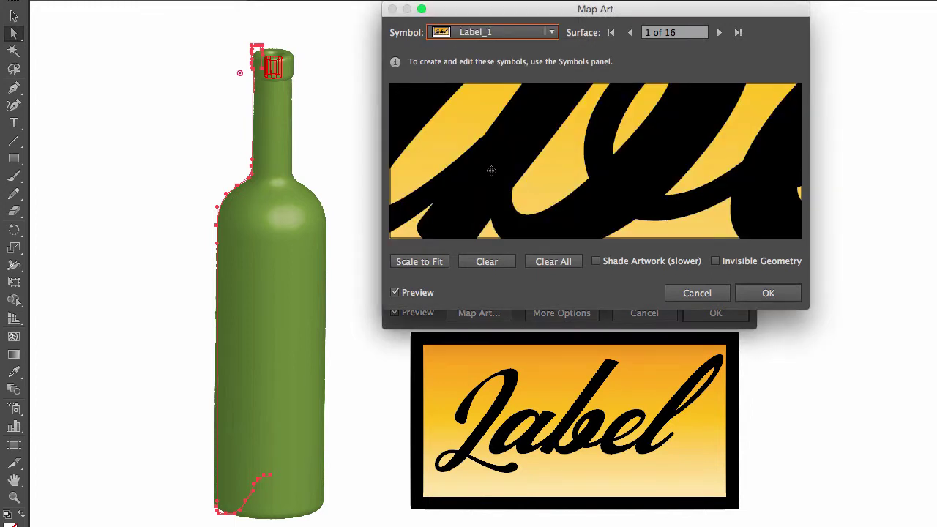
pyautogui.moveTo(676, 134)
pyautogui.mouseDown()
pyautogui.moveTo(602, 175)
pyautogui.moveTo(644, 151)
pyautogui.mouseUp()
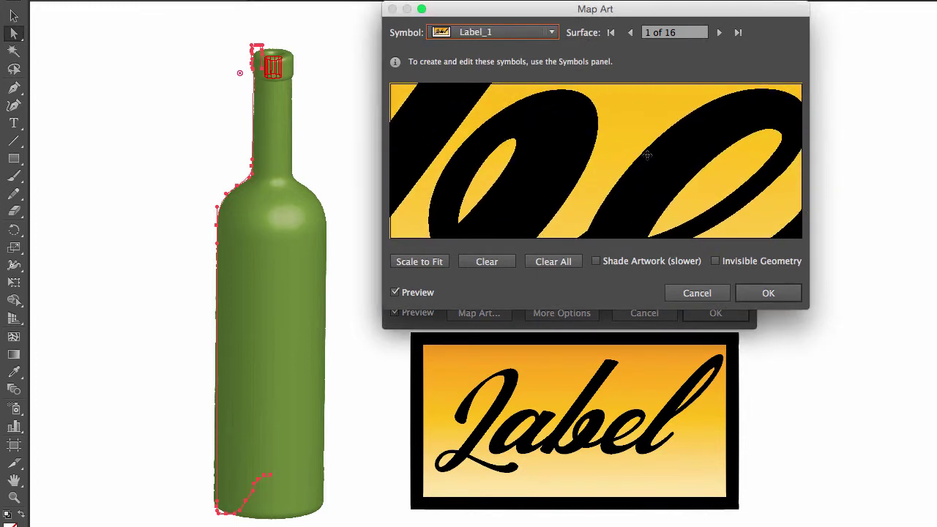
pyautogui.click(430, 262)
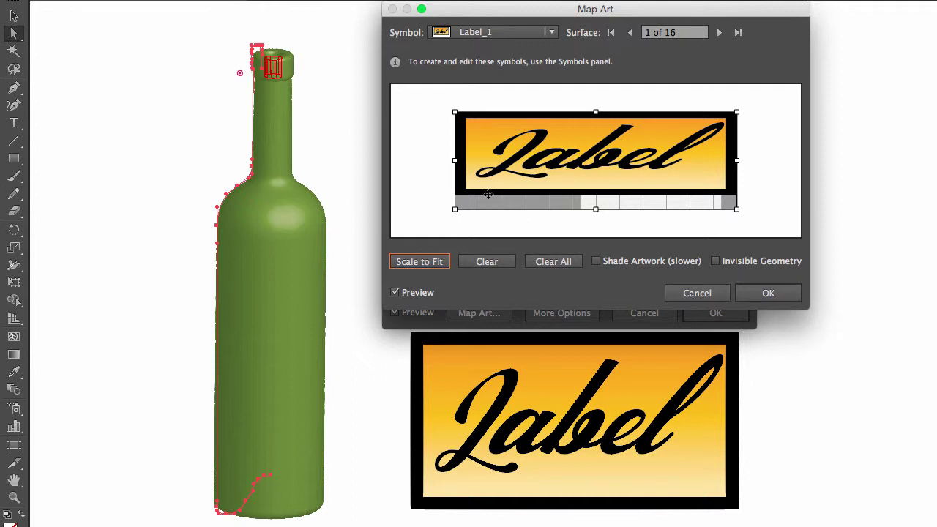
pyautogui.click(487, 263)
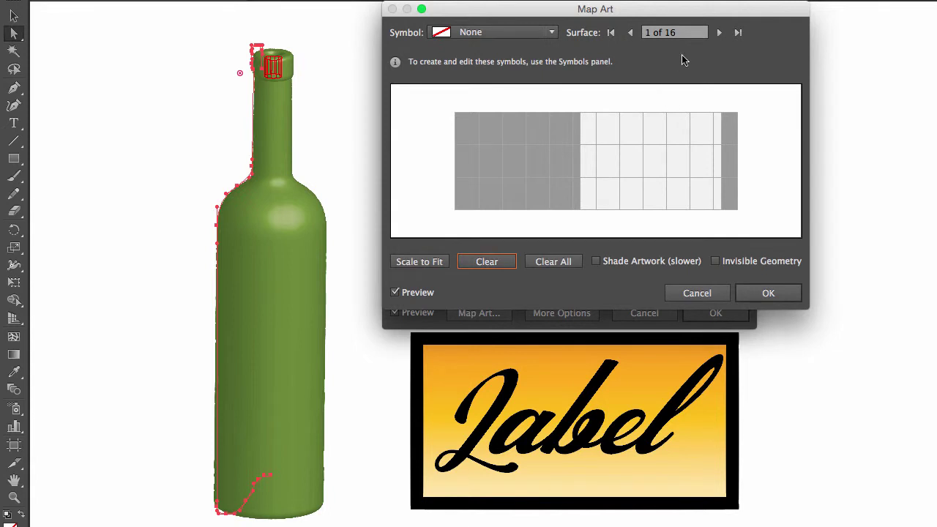
# Step Map Art to the bottle body surface, 12 of 16, and enlarge the preview
pyautogui.click(720, 33)
pyautogui.click(720, 33)
pyautogui.click(719, 33)
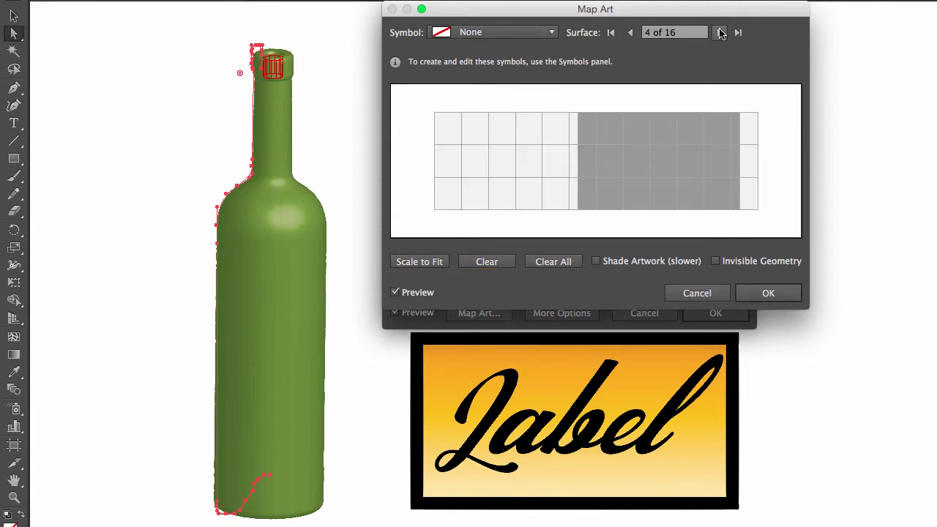
pyautogui.click(719, 32)
pyautogui.click(720, 33)
pyautogui.click(719, 33)
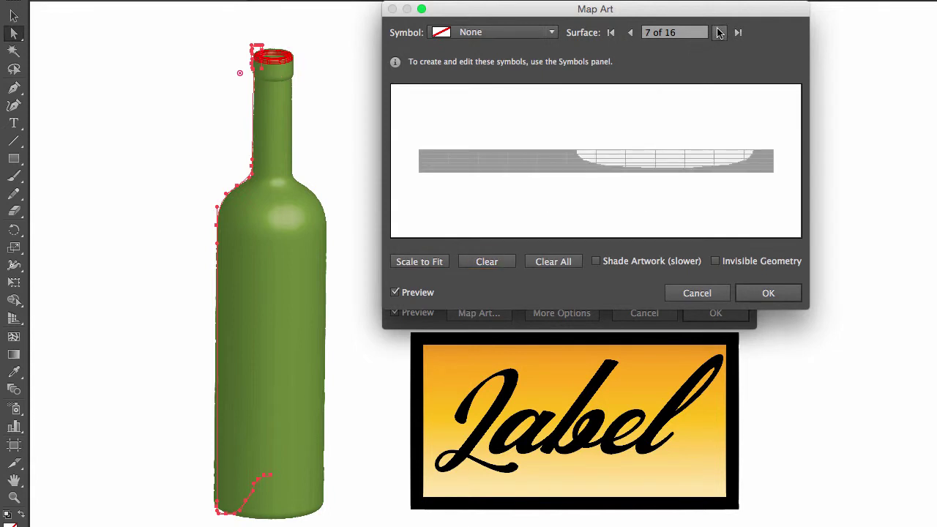
pyautogui.click(720, 33)
pyautogui.click(720, 33)
pyautogui.click(720, 33)
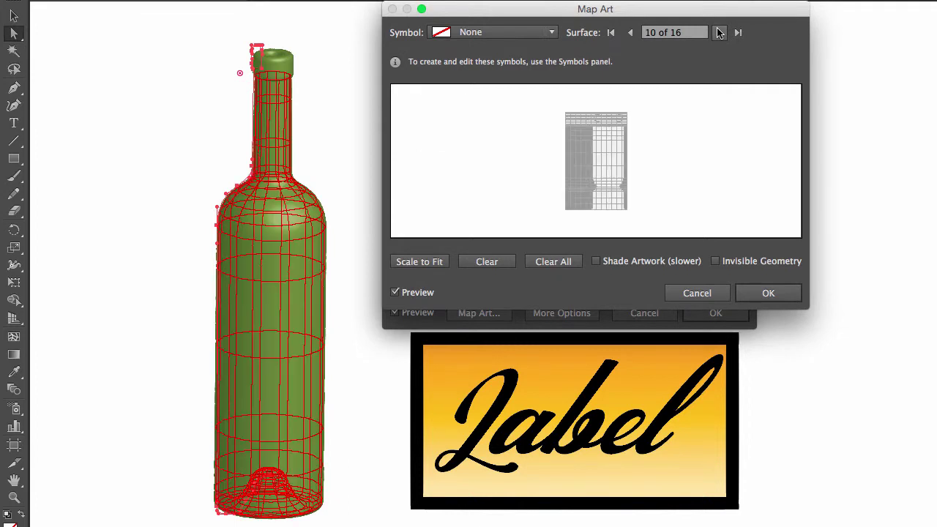
pyautogui.click(720, 32)
pyautogui.click(719, 33)
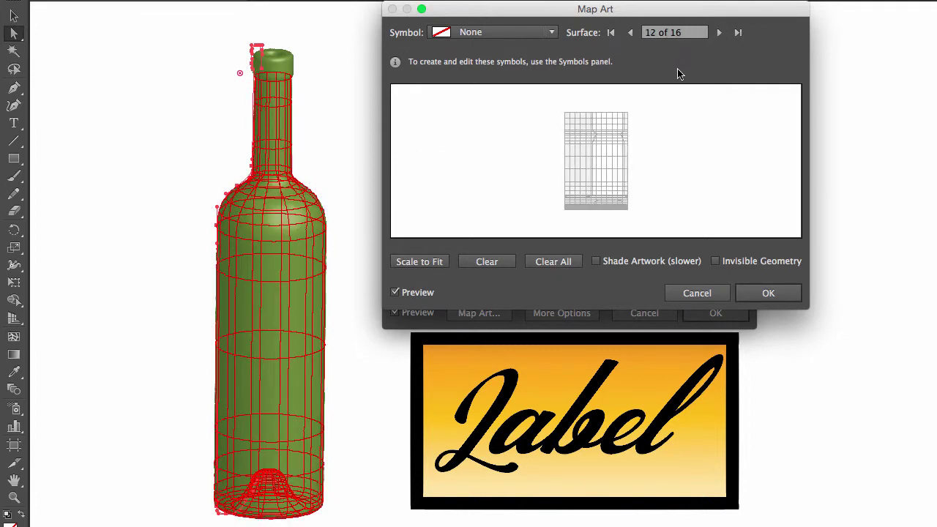
pyautogui.moveTo(804, 309); pyautogui.dragTo(805, 397)
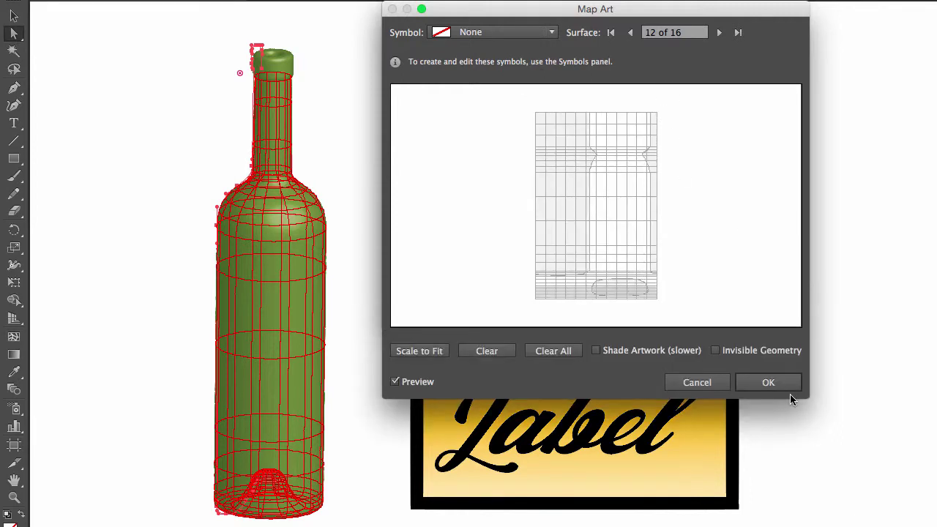
# Map the Label_1 symbol onto surface 12 and nudge it slightly lower
pyautogui.click(515, 32)
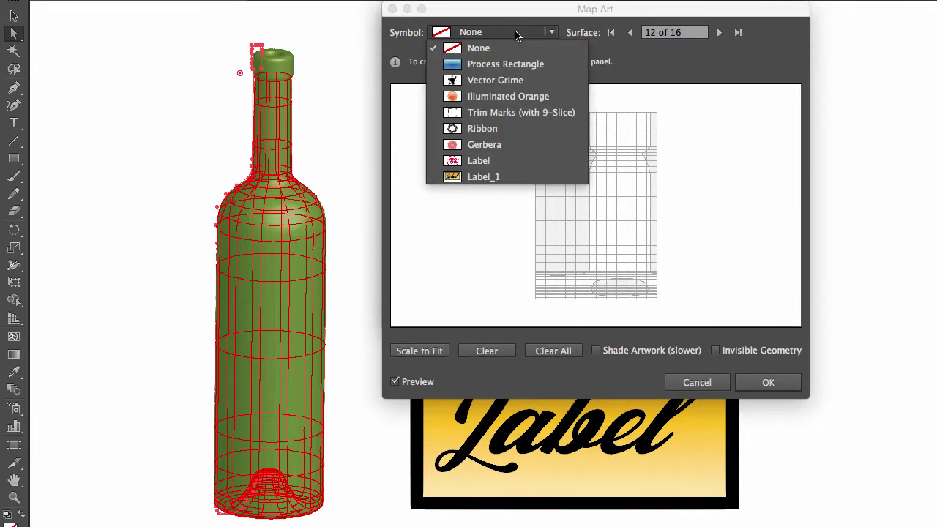
pyautogui.click(490, 179)
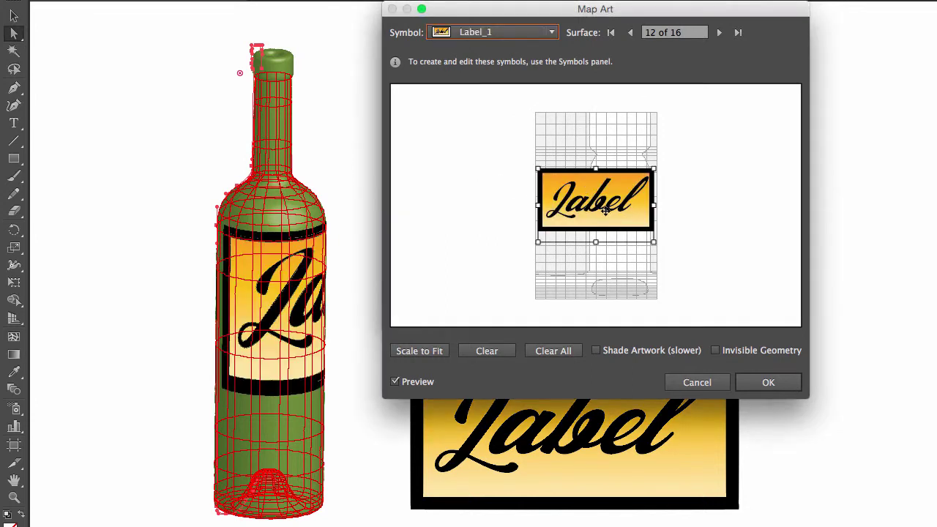
pyautogui.moveTo(600, 205); pyautogui.dragTo(599, 222)
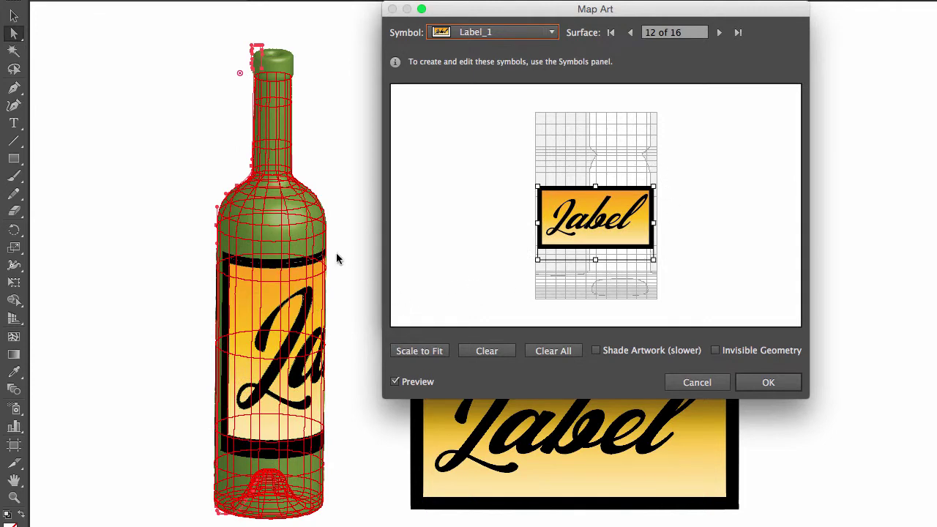
# Confirm the label mapping, rotate the bottle to a new angle, and apply the 3D Revolve
pyautogui.click(761, 384)
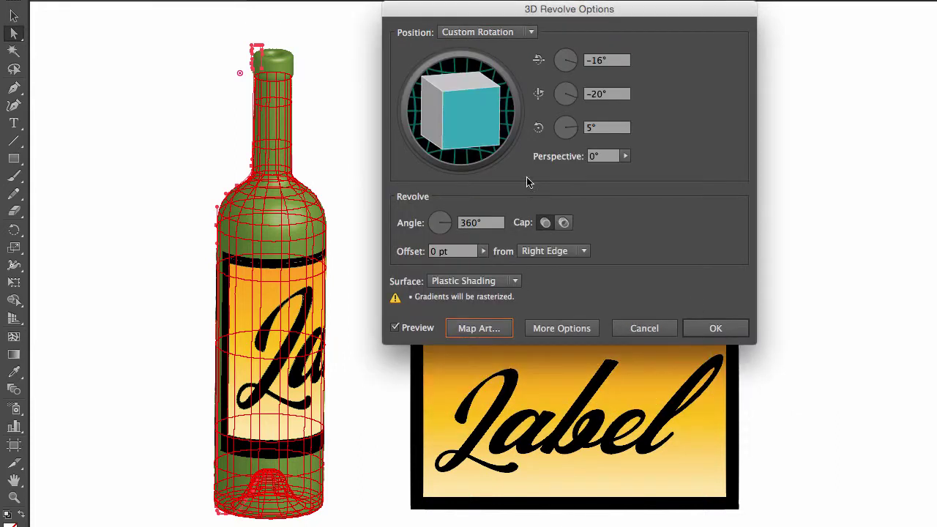
pyautogui.moveTo(477, 129); pyautogui.dragTo(471, 105)
pyautogui.press('Return')
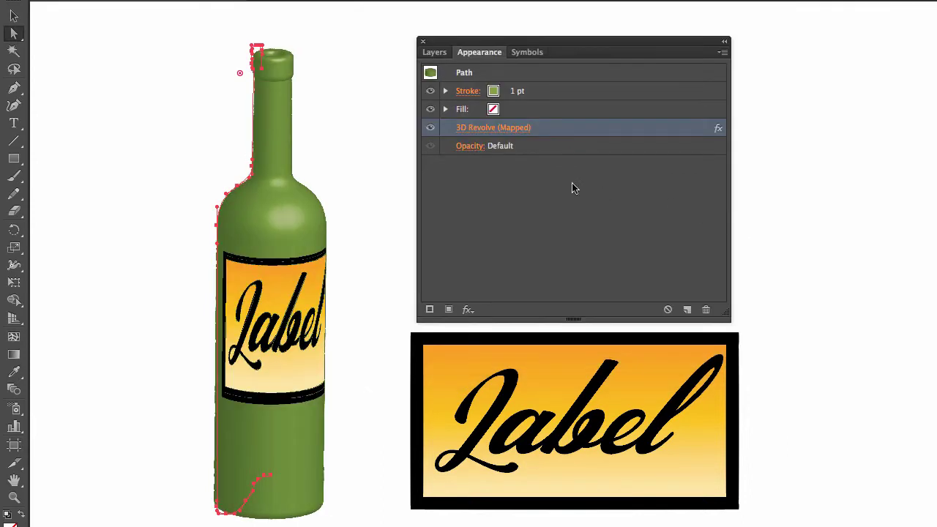
# Reopen 3D Revolve with Preview, go to Map Art surface 12 of 16, and enlarge the preview
pyautogui.click(482, 129)
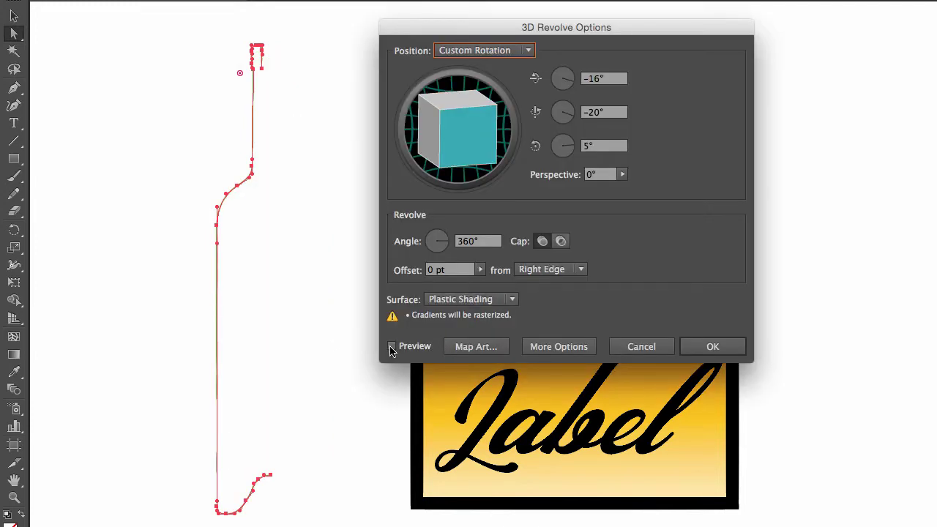
pyautogui.click(392, 347)
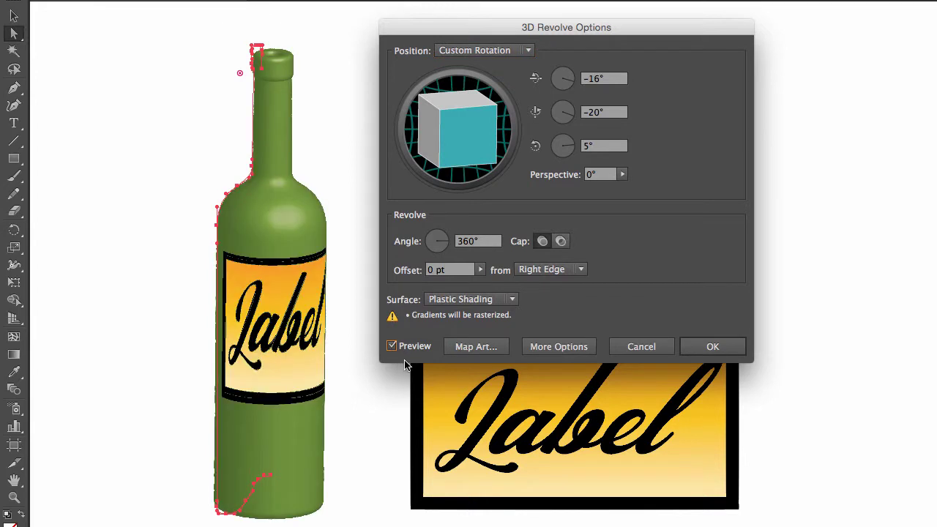
pyautogui.click(473, 349)
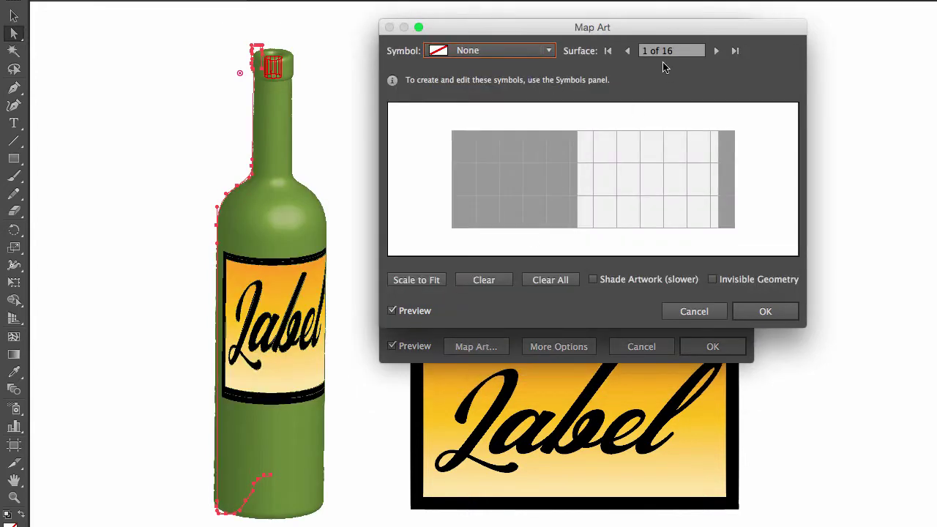
pyautogui.click(716, 51)
pyautogui.click(716, 51)
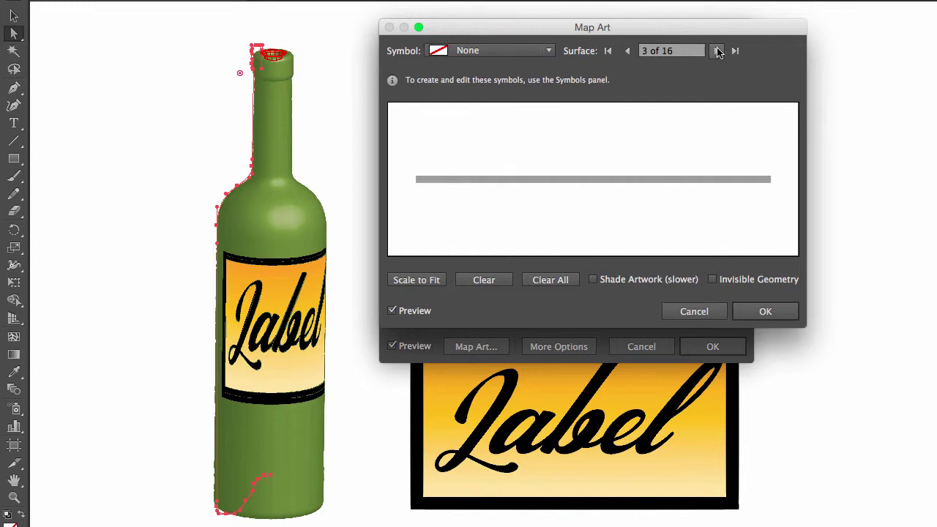
pyautogui.click(718, 51)
pyautogui.click(718, 51)
pyautogui.click(717, 51)
pyautogui.click(718, 51)
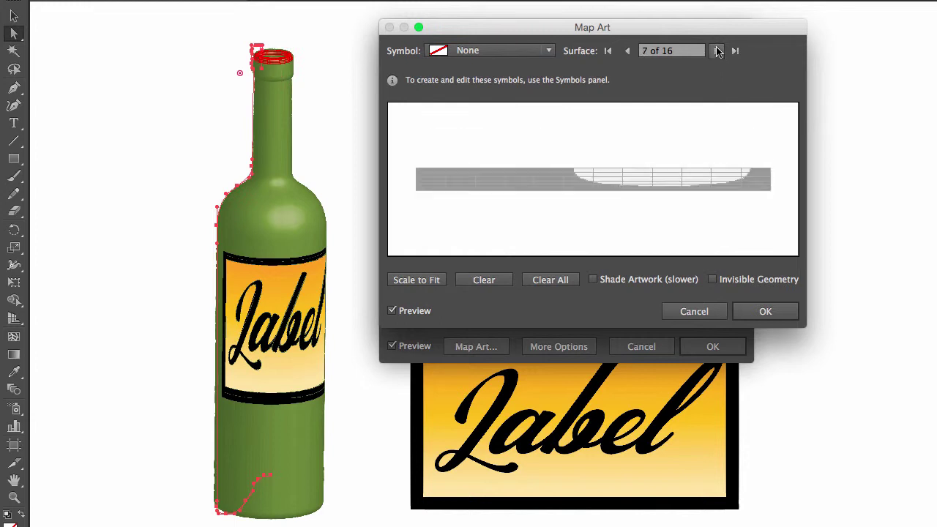
pyautogui.click(718, 51)
pyautogui.click(717, 51)
pyautogui.click(717, 51)
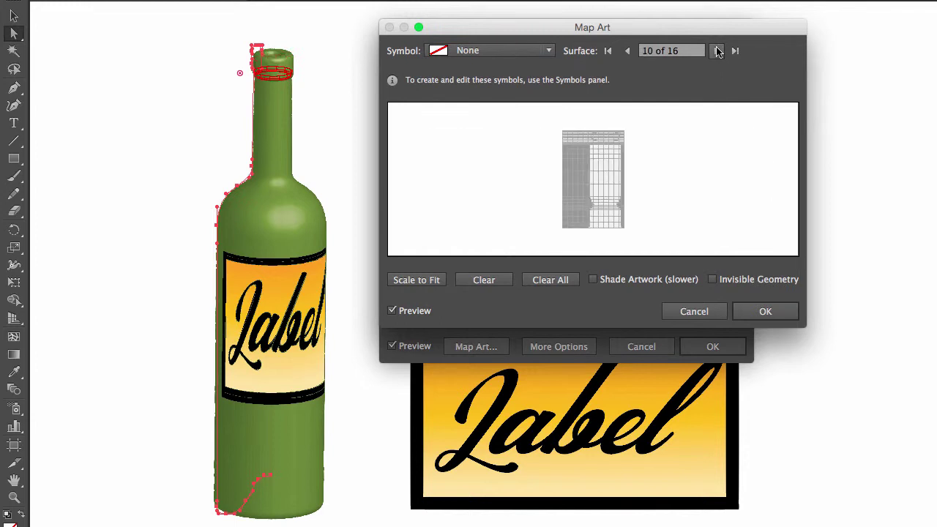
pyautogui.click(717, 50)
pyautogui.click(717, 51)
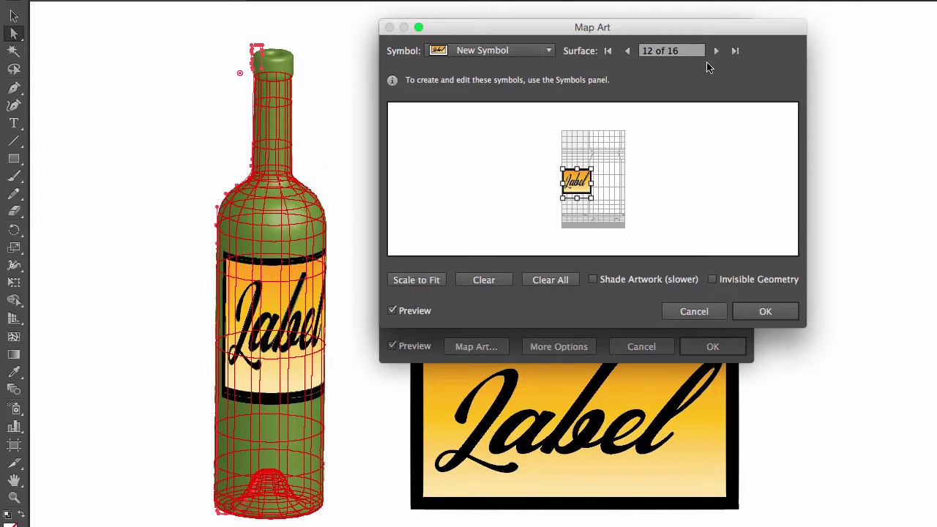
pyautogui.moveTo(803, 327); pyautogui.dragTo(796, 469)
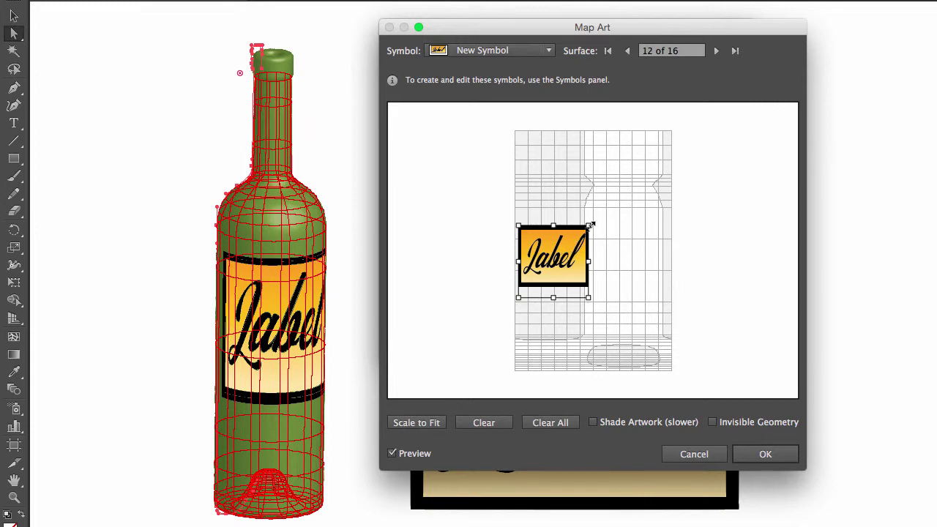
# Shrink the label, stretch it wider around the bottle, and confirm the mapping
pyautogui.moveTo(591, 225); pyautogui.dragTo(584, 233)
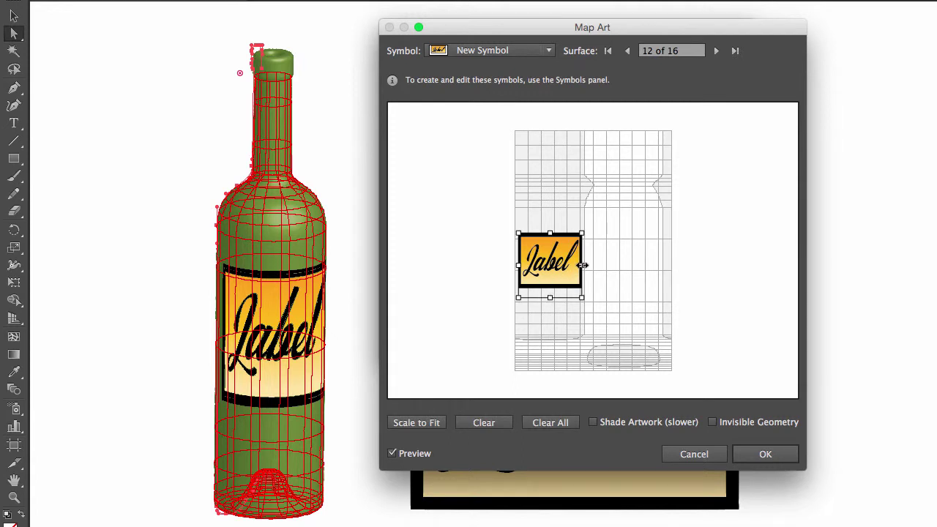
pyautogui.moveTo(584, 265); pyautogui.dragTo(661, 260)
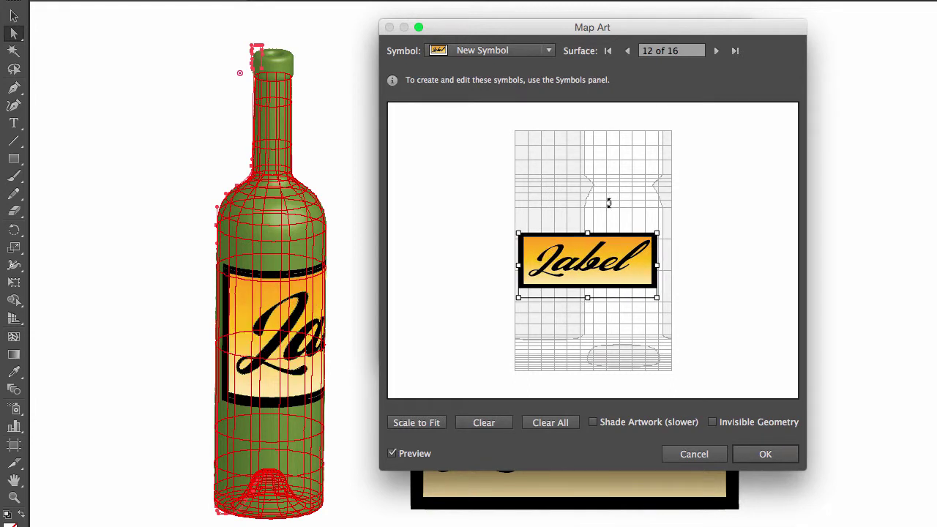
pyautogui.click(757, 456)
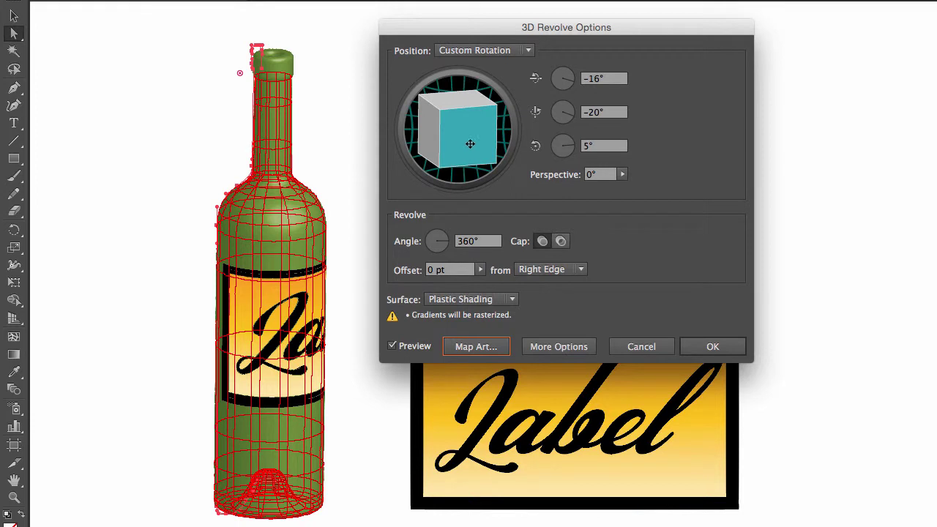
# Tilt the bottle more upright to a 3D rotation of -13°, 1°, 1°
pyautogui.moveTo(470, 144)
pyautogui.mouseDown()
pyautogui.moveTo(421, 139)
pyautogui.moveTo(476, 140)
pyautogui.moveTo(440, 139)
pyautogui.moveTo(460, 143)
pyautogui.moveTo(468, 130)
pyautogui.moveTo(454, 123)
pyautogui.mouseUp()
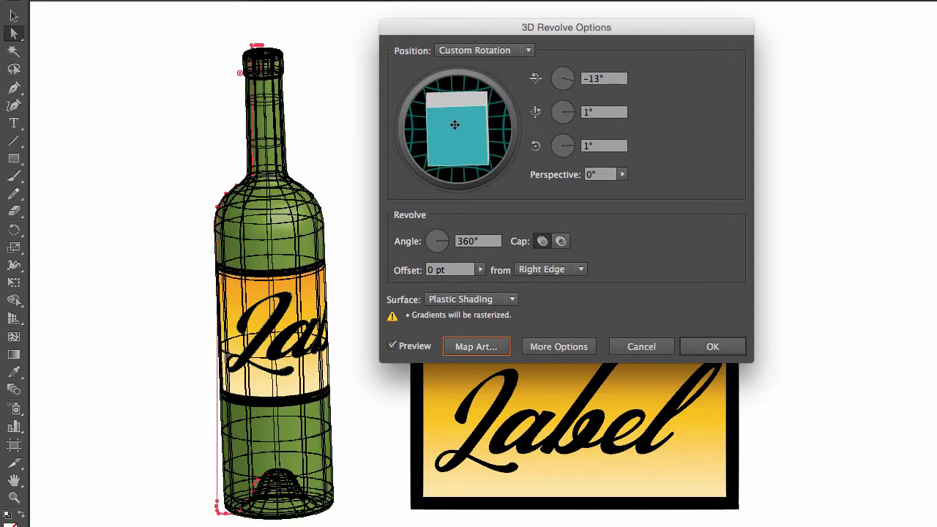
# Narrow the Label in Map Art so the whole word reads across the bottle front
pyautogui.click(496, 346)
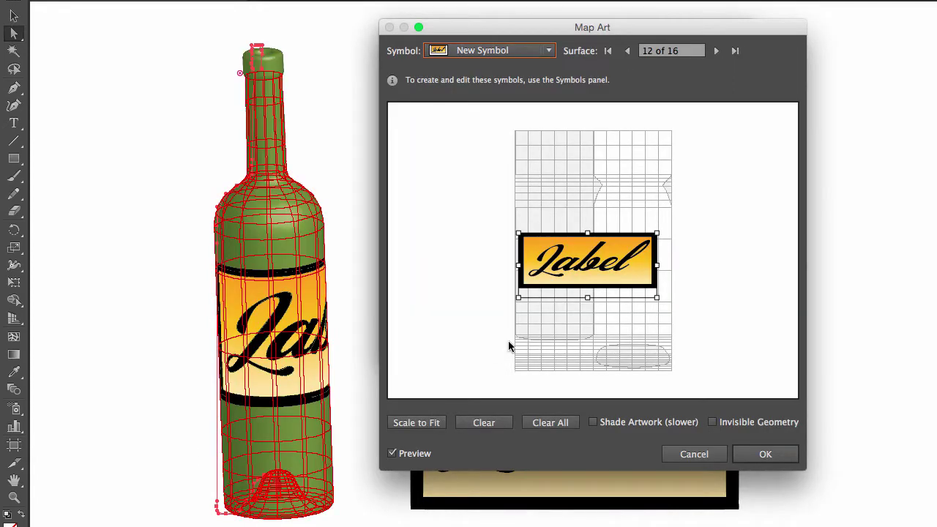
pyautogui.moveTo(658, 251); pyautogui.dragTo(591, 257)
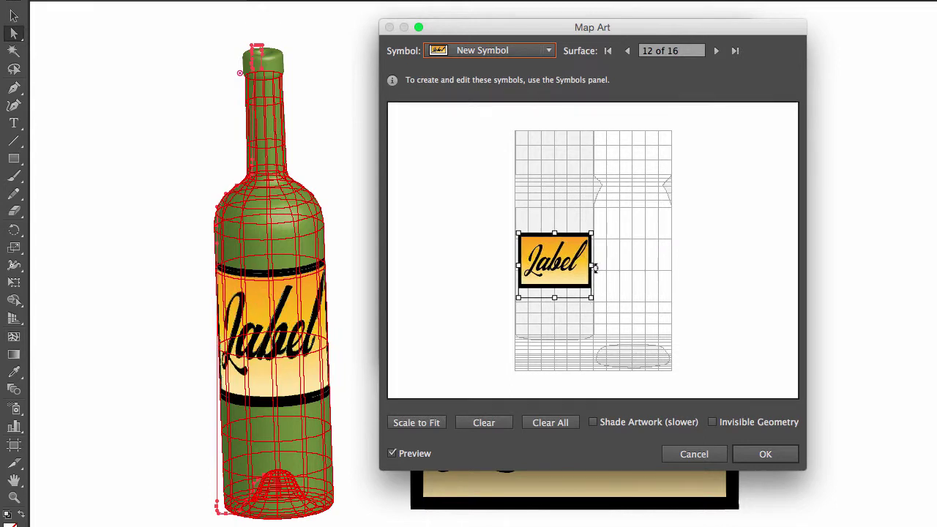
pyautogui.click(765, 454)
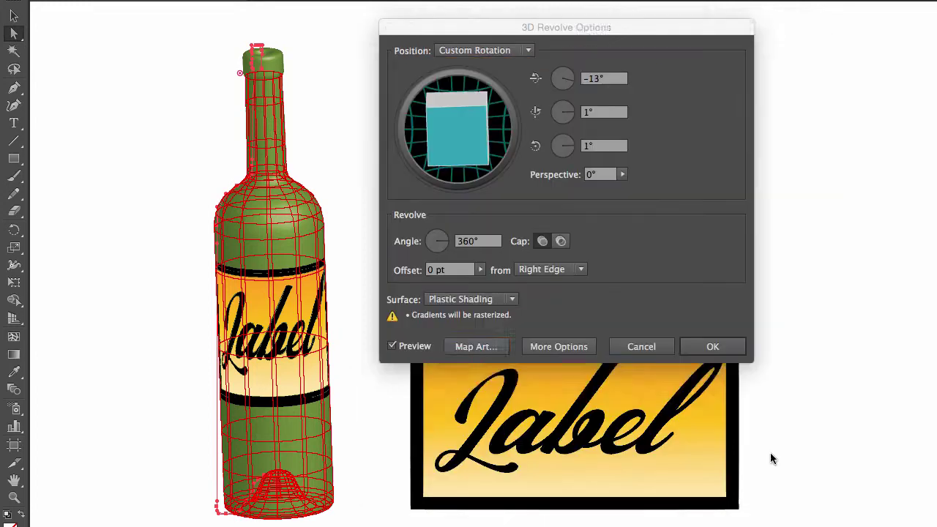
# Switch Surface to Wireframe and back to Plastic Shading, then rotate the bottle to -5°, -10°, 0°
pyautogui.click(477, 300)
pyautogui.click(479, 314)
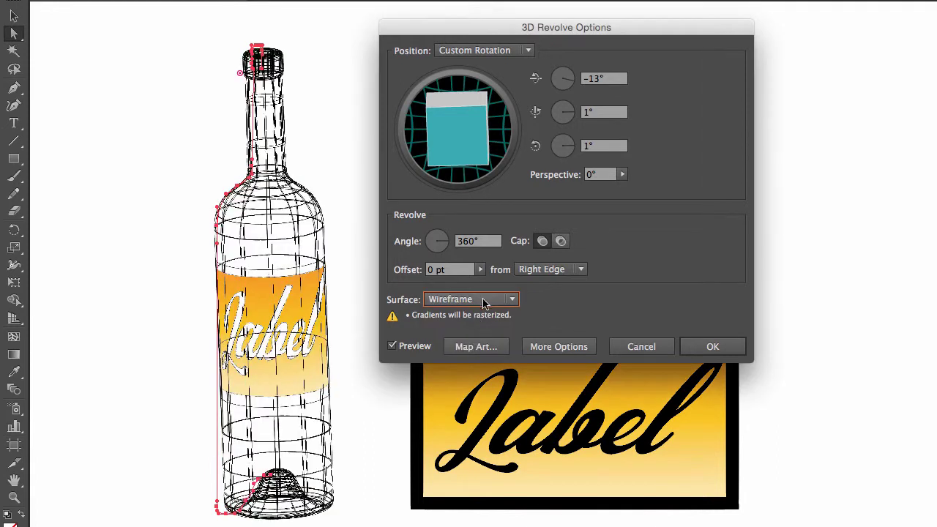
pyautogui.click(484, 302)
pyautogui.click(476, 363)
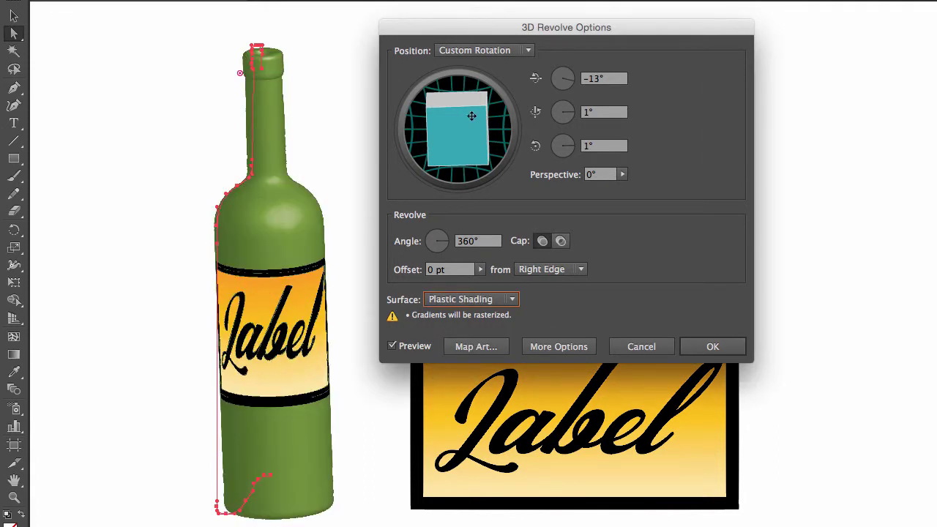
pyautogui.moveTo(471, 115); pyautogui.dragTo(476, 115)
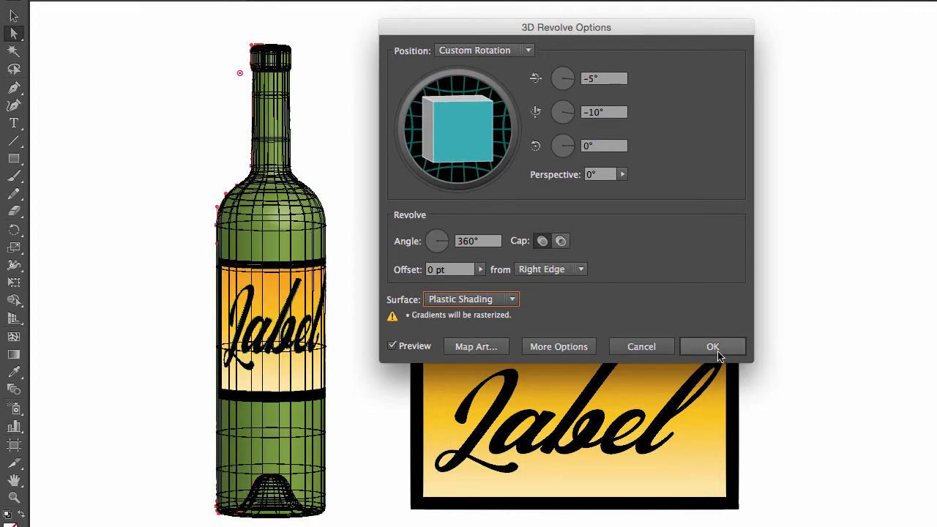